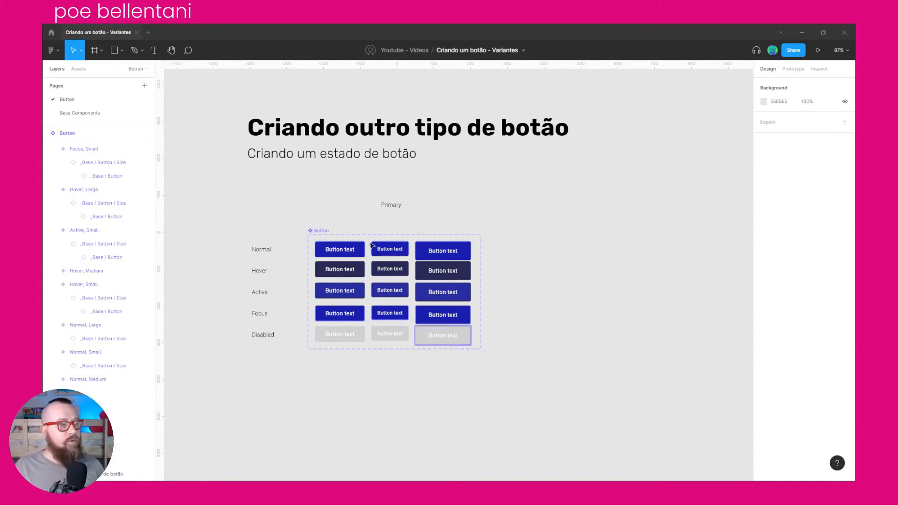
Inspect the Button component set's variant properties and its entry among the local components
click(323, 231)
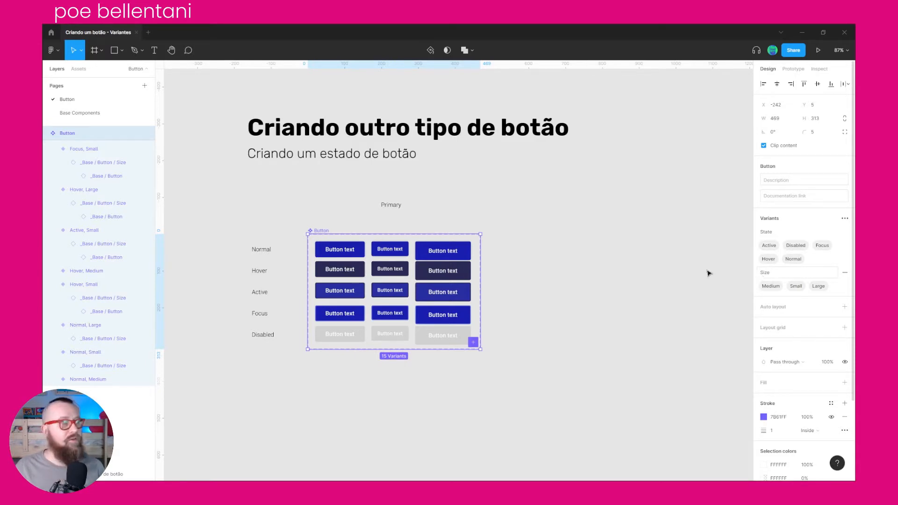
click(80, 69)
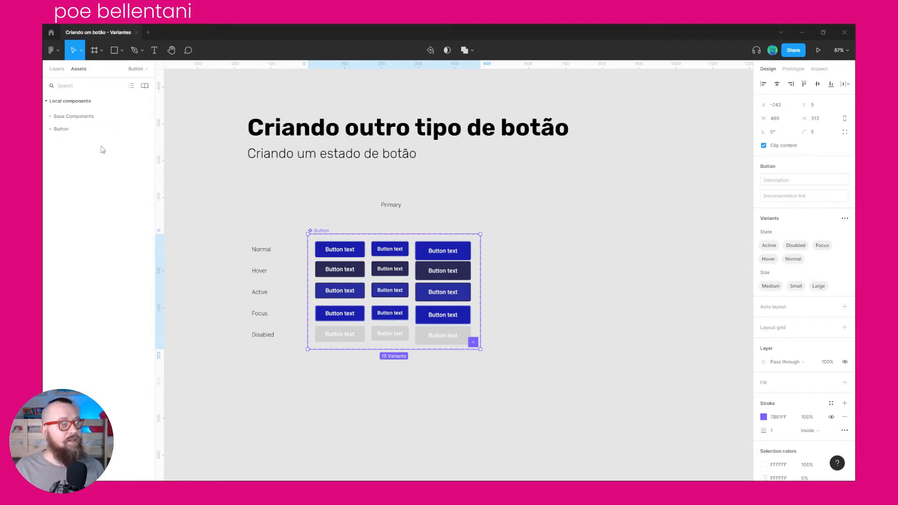
click(51, 129)
key(Escape)
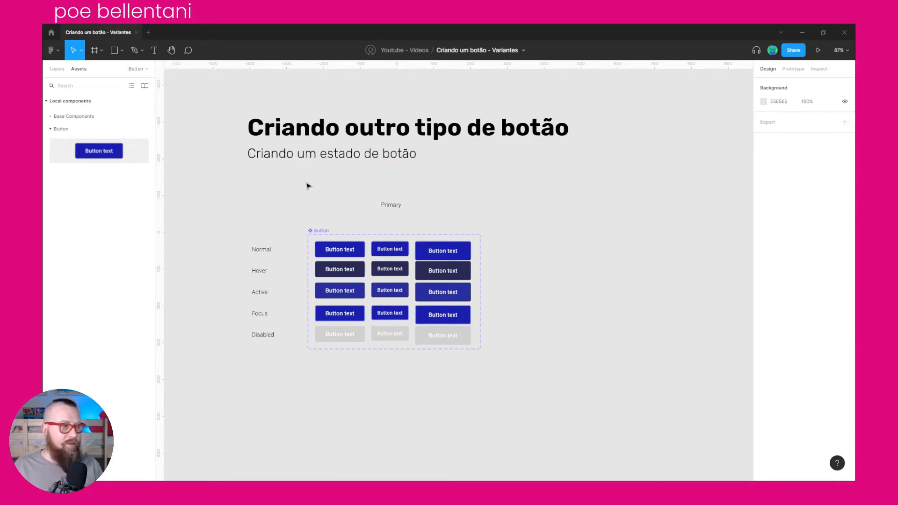
Widen the Button component set to about 830 px and add a variant property named Type
click(317, 233)
drag(481, 280, 613, 278)
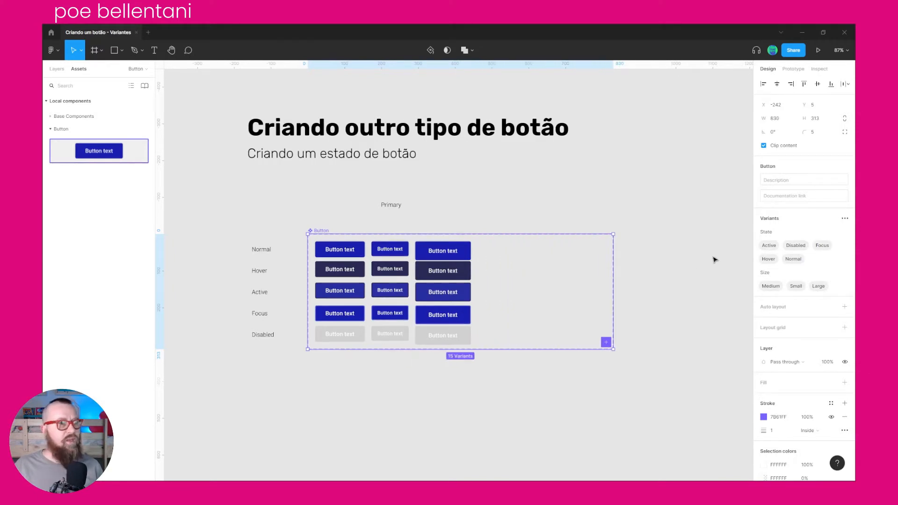
click(844, 219)
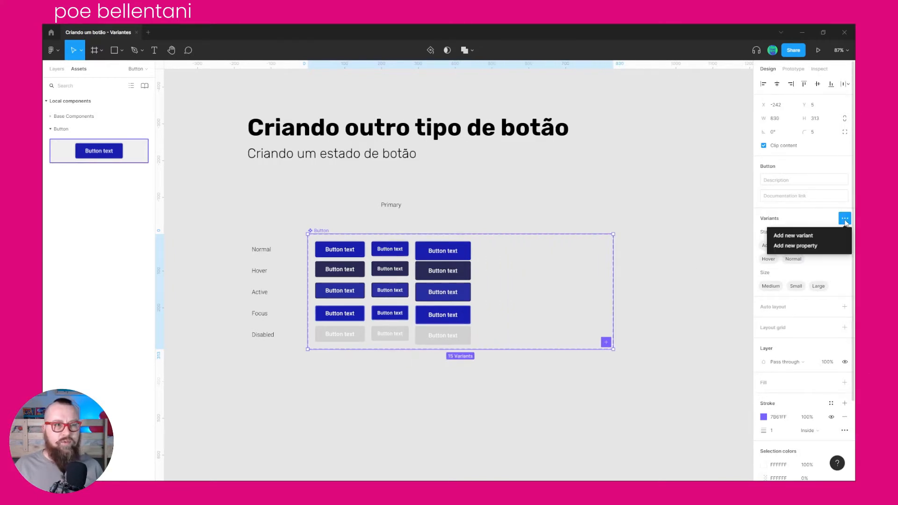
click(814, 248)
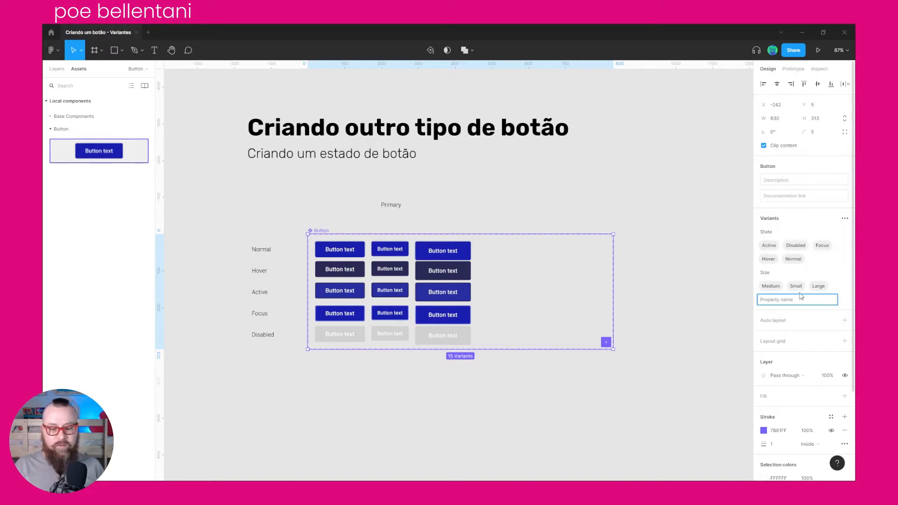
text(Type)
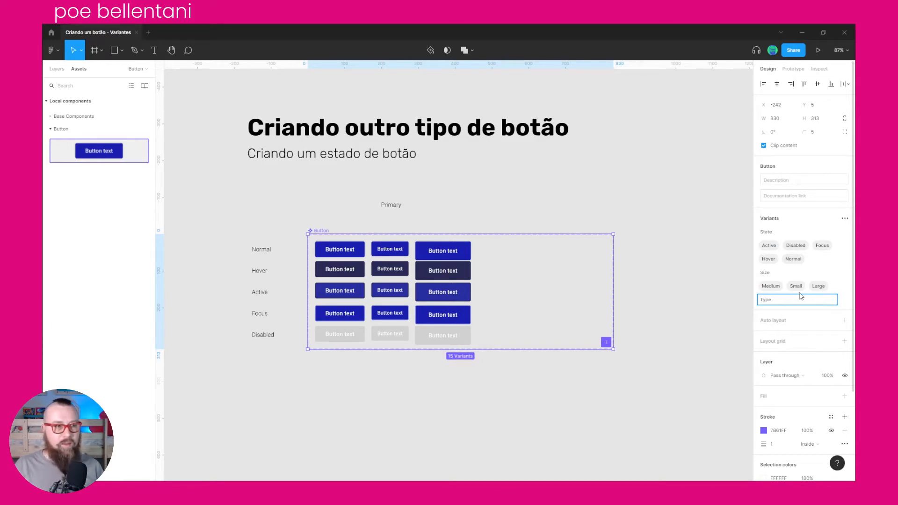
key(Return)
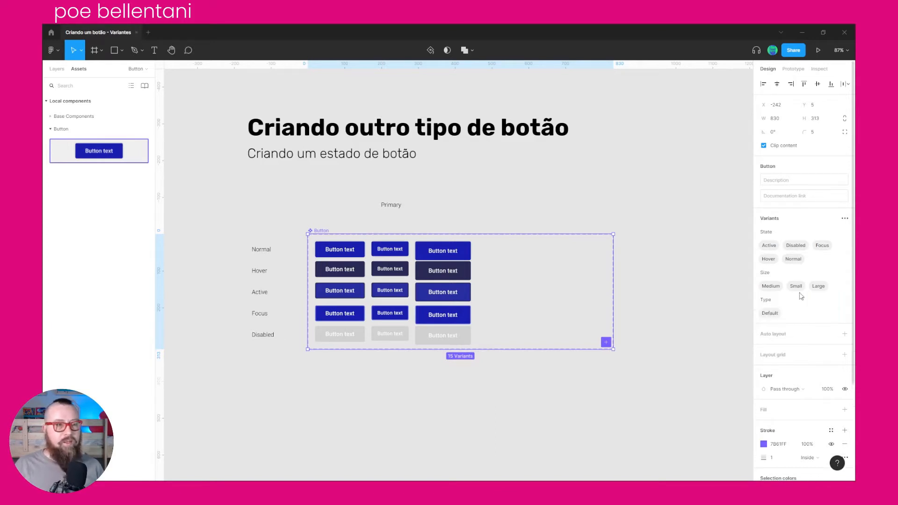
Rename the Type property's default value to Primary
double_click(771, 314)
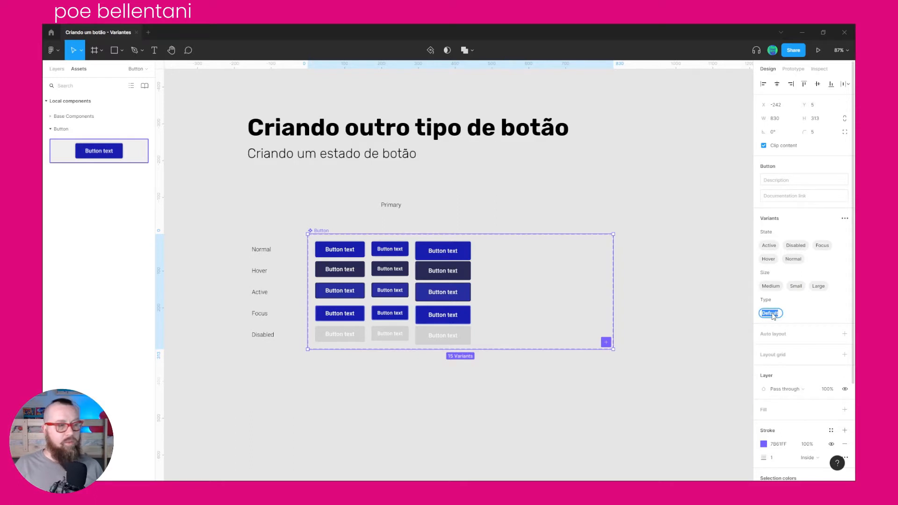
text(Primary)
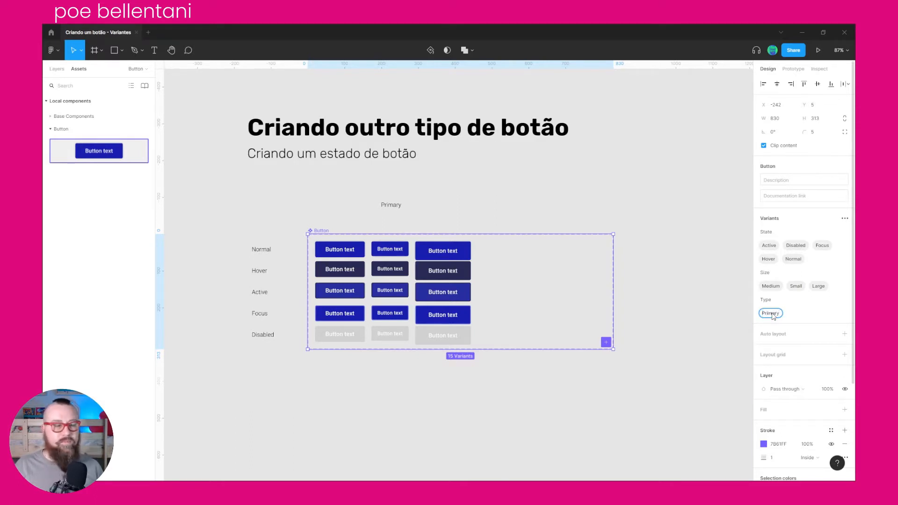
key(Return)
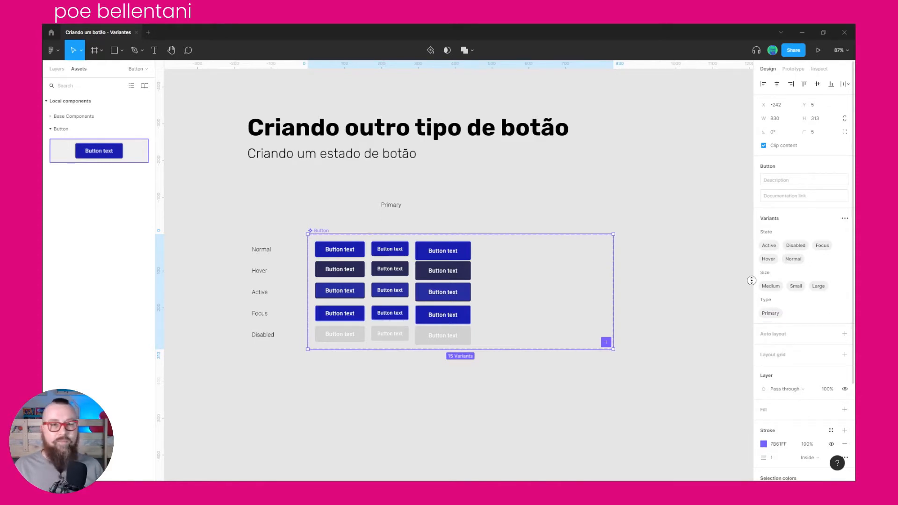
Duplicate all fifteen existing button variants inside the Button component set
scroll(653, 283, down, 1)
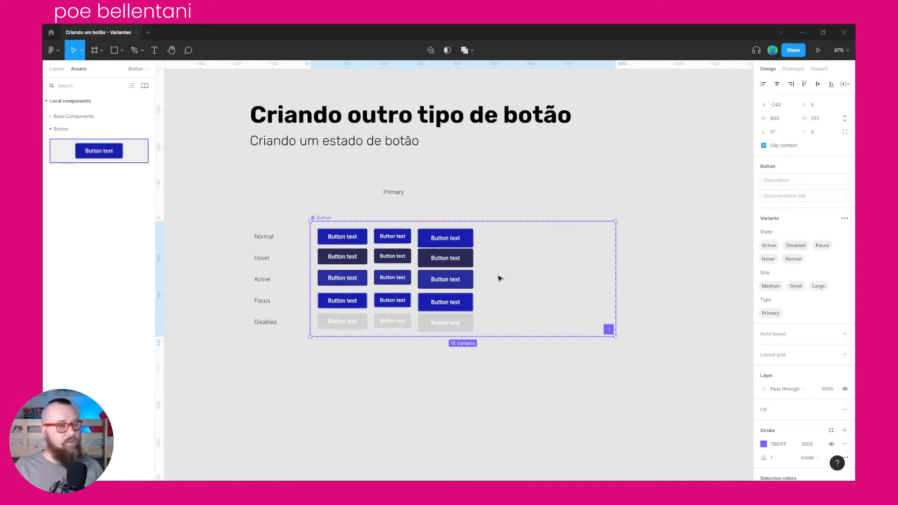
click(344, 212)
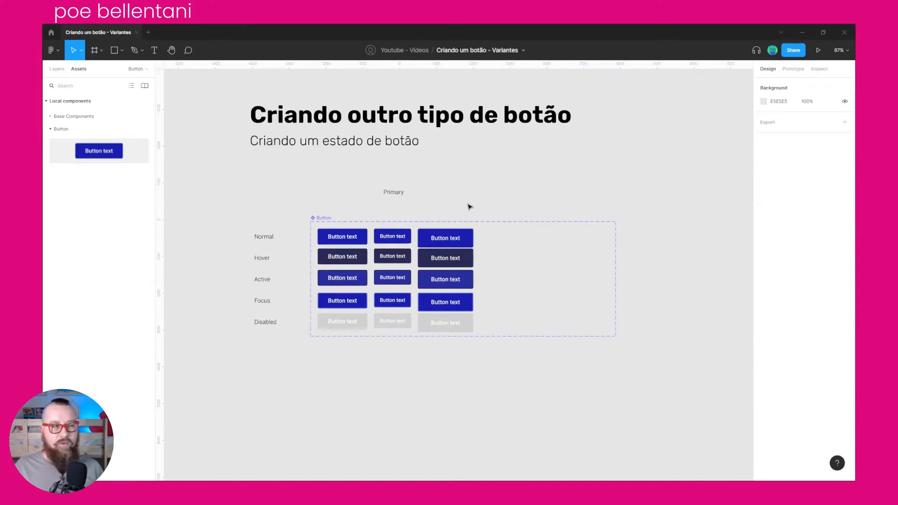
drag(453, 206, 352, 375)
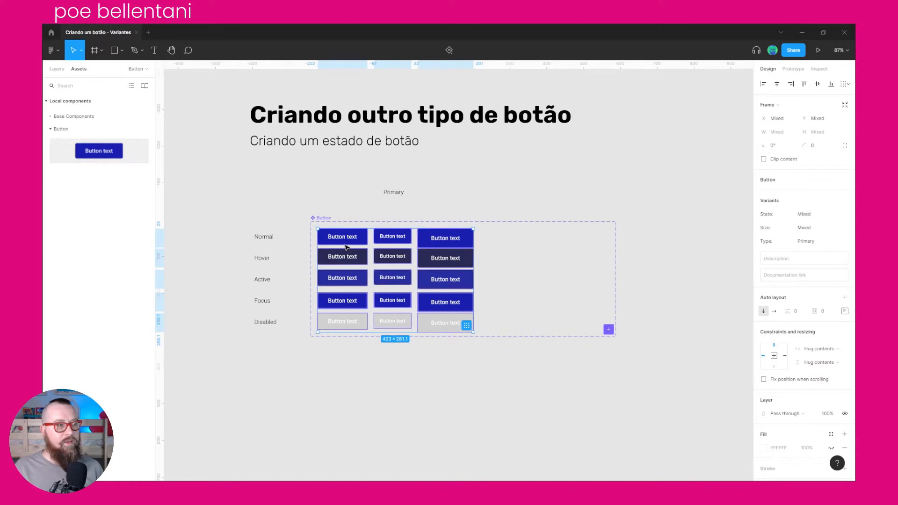
key(ctrl+d)
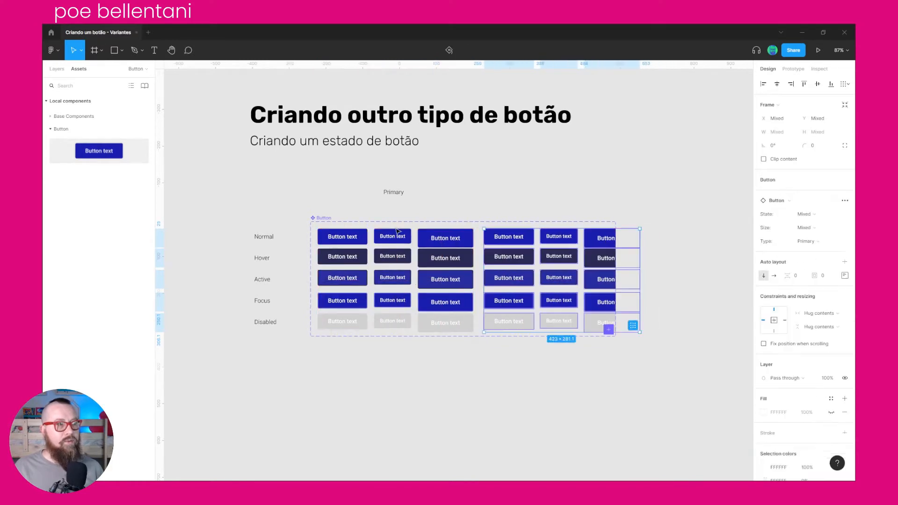
Widen the Button component set to about 960 px and shift the duplicated variants slightly right, away from the originals
click(322, 218)
drag(617, 253, 664, 229)
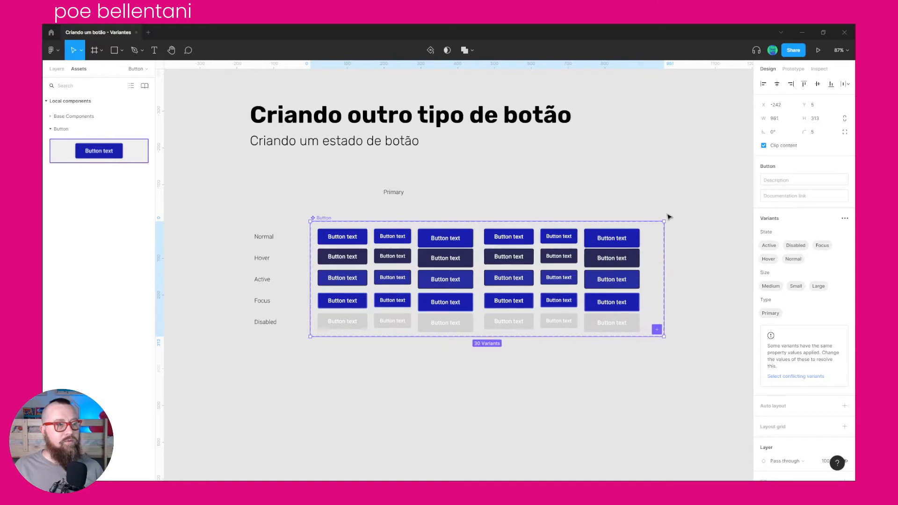
drag(659, 194, 482, 360)
drag(499, 274, 511, 274)
Copy the Primary heading above the duplicated button group and change the copy's text to Secondary
click(396, 197)
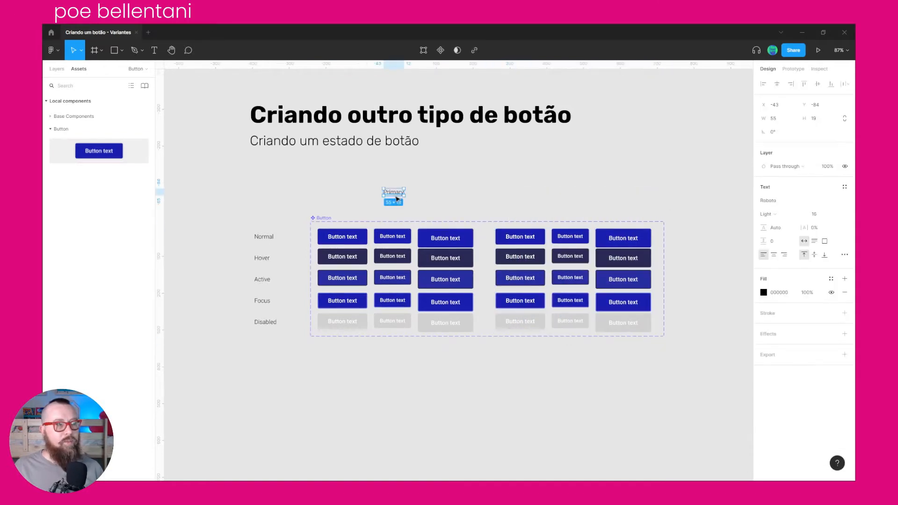
drag(396, 198, 571, 193)
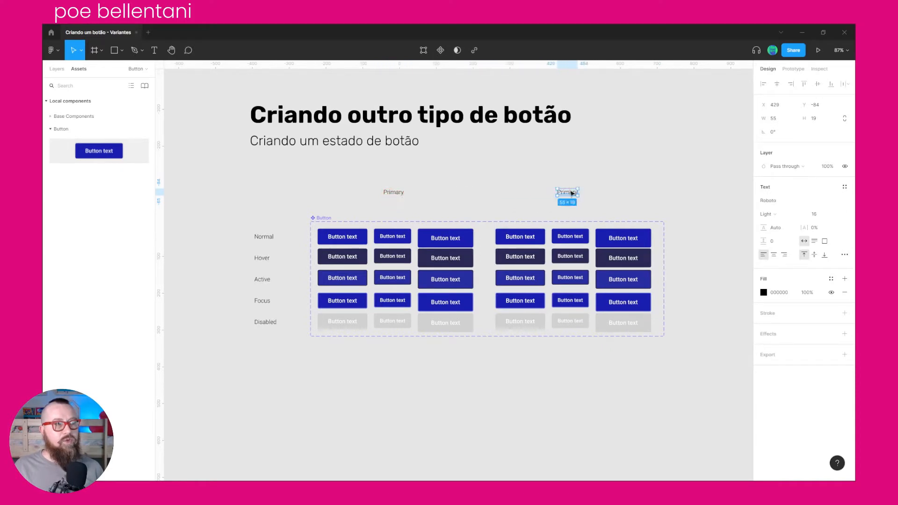
double_click(568, 193)
text(Secondary)
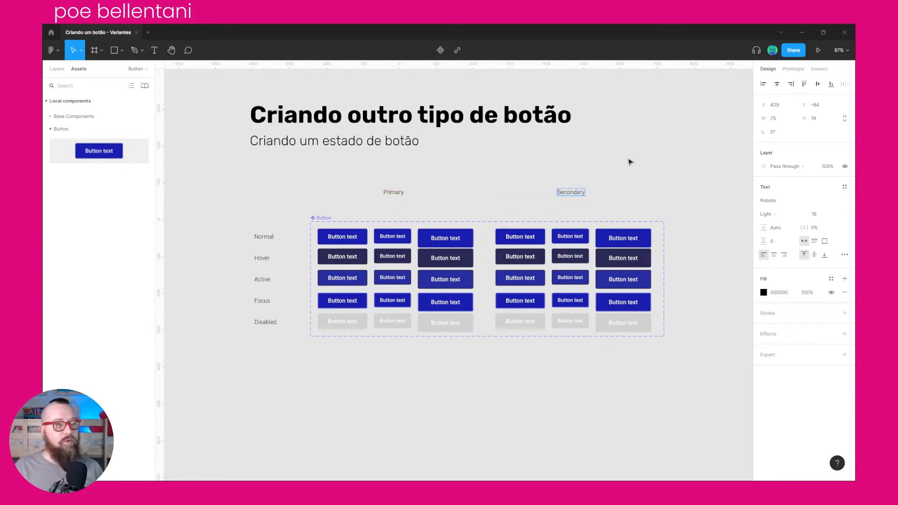
key(Escape)
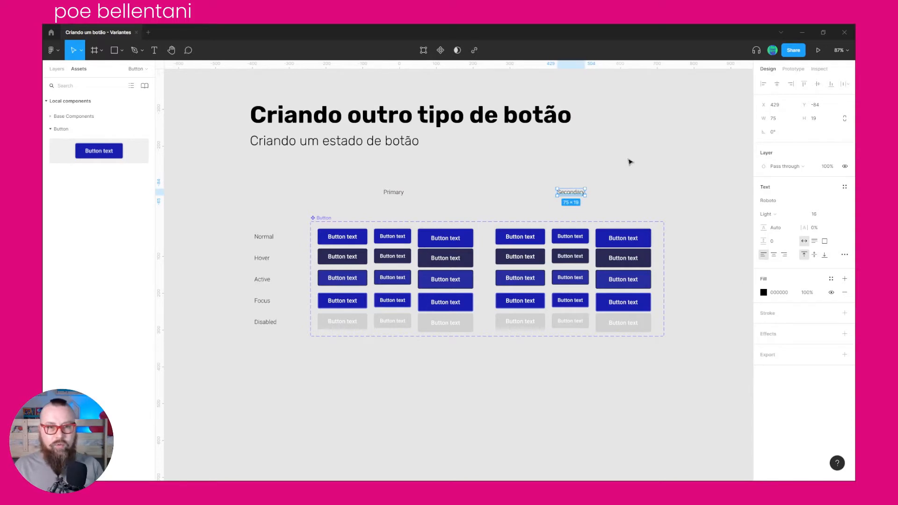
click(671, 350)
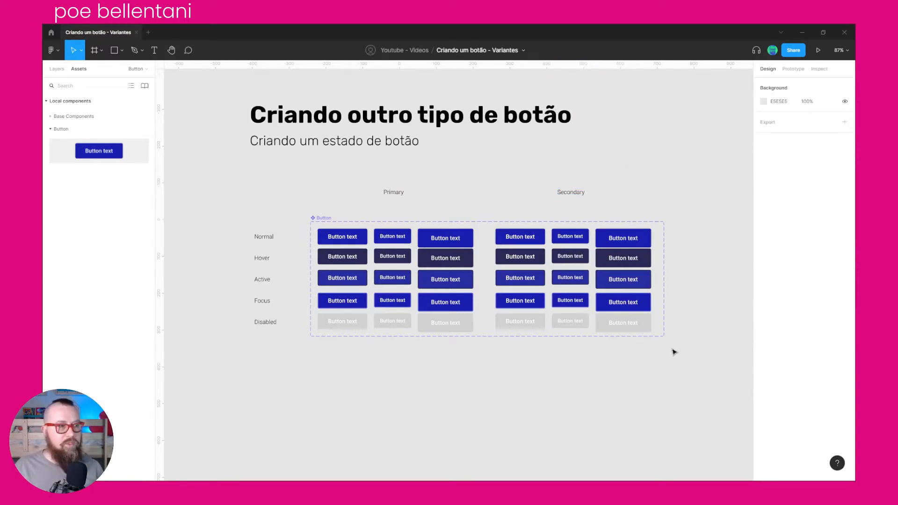
drag(647, 355, 605, 327)
drag(536, 263, 504, 234)
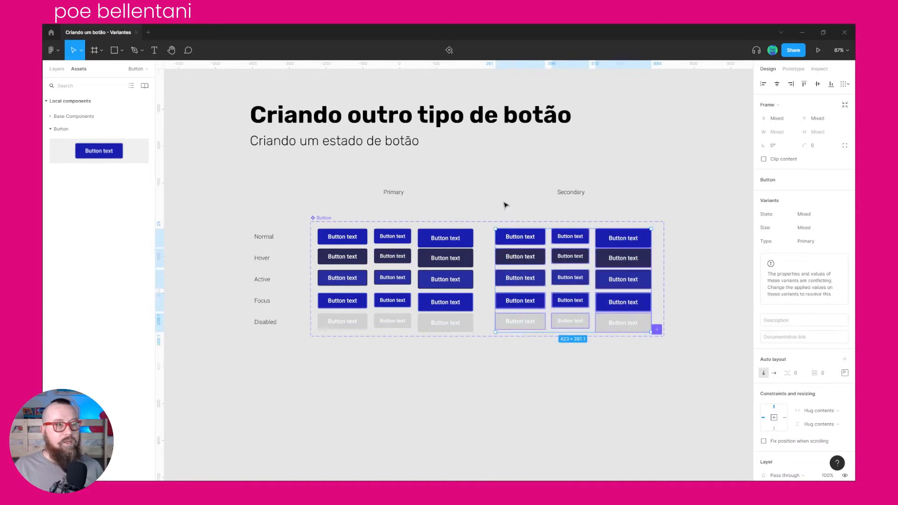
click(505, 204)
Set the fill opacity to 0% on the nested _Base / Button layers of the three Normal buttons under Secondary
click(516, 237)
shift+click(583, 237)
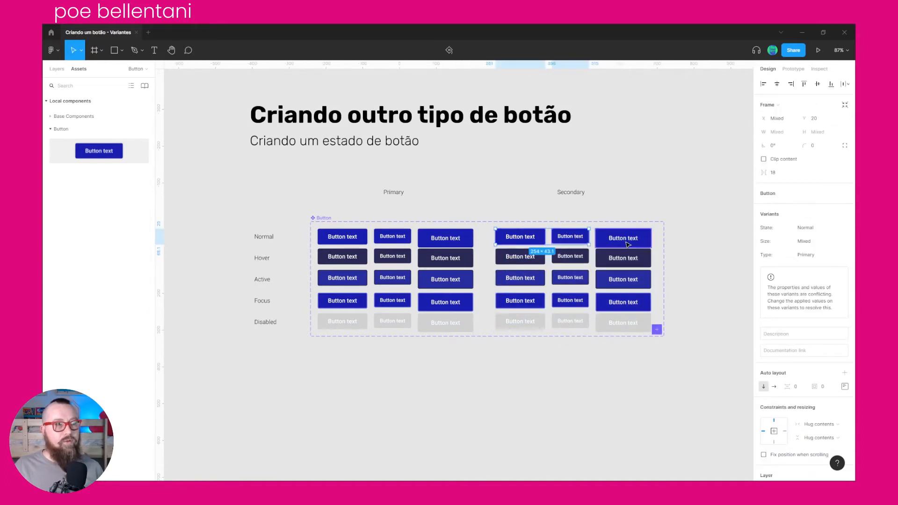
shift+click(625, 239)
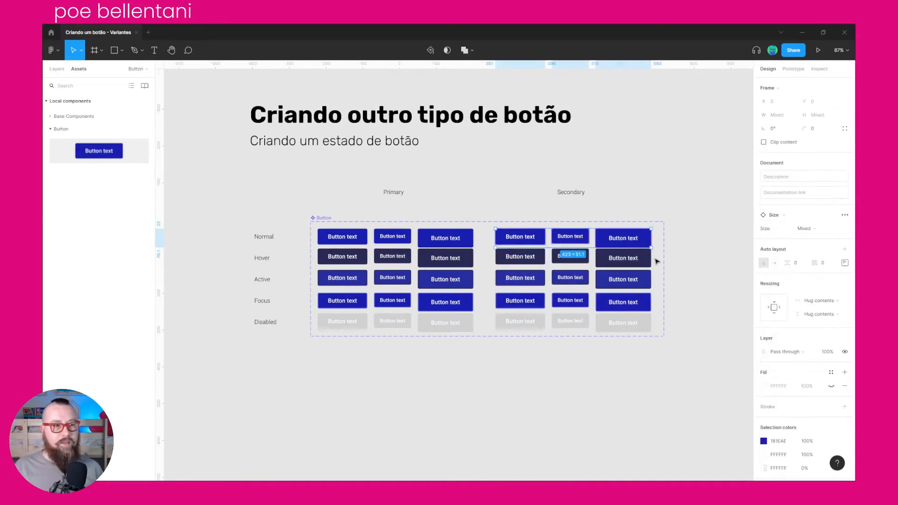
scroll(795, 337, down, 2)
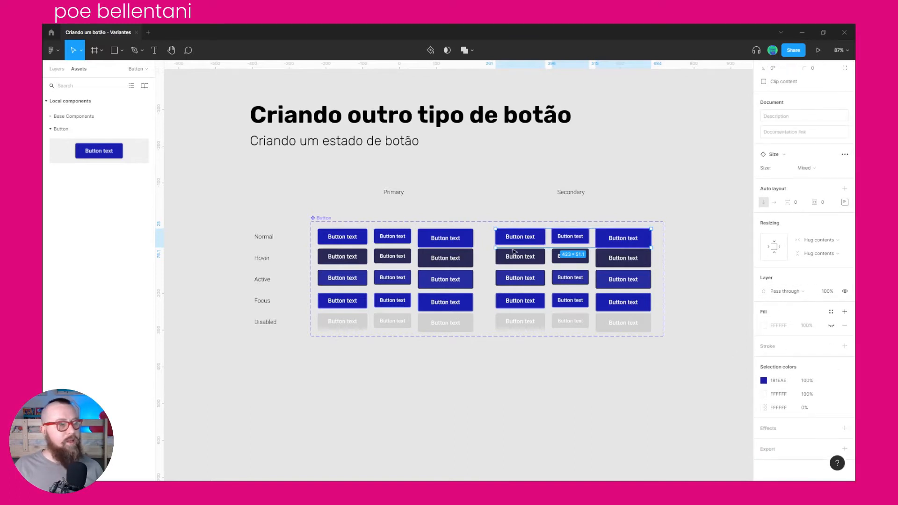
click(57, 69)
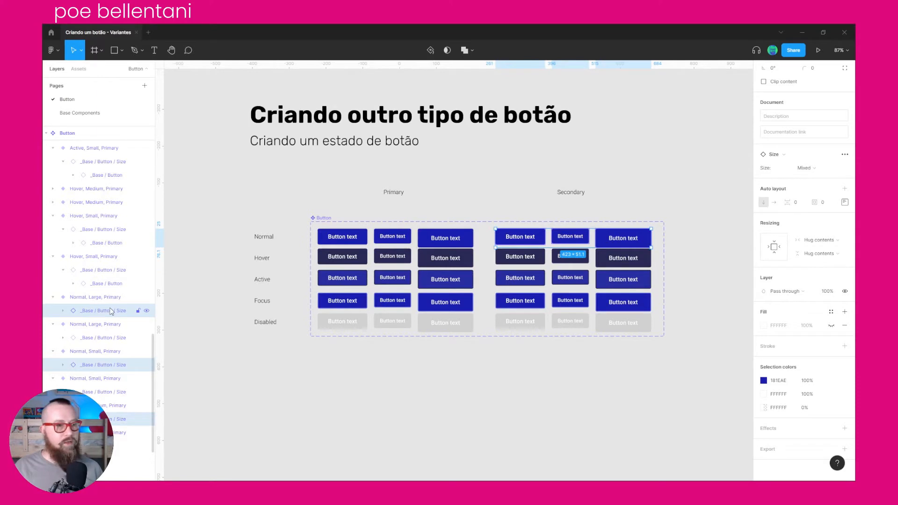
key(Return)
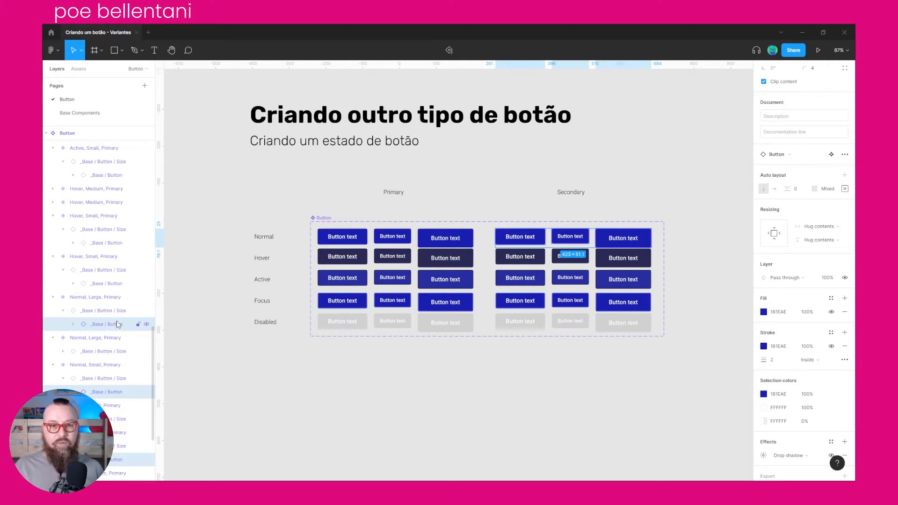
click(813, 313)
text(0)
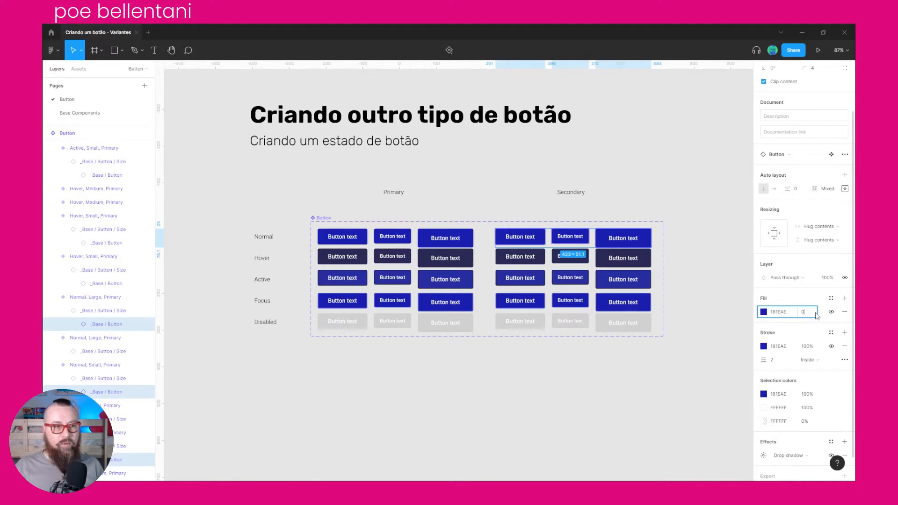
key(Return)
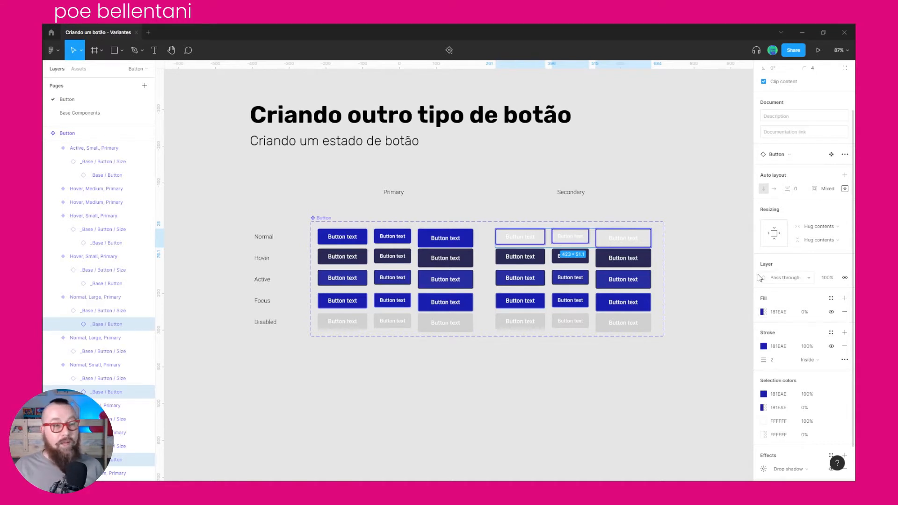
click(520, 238)
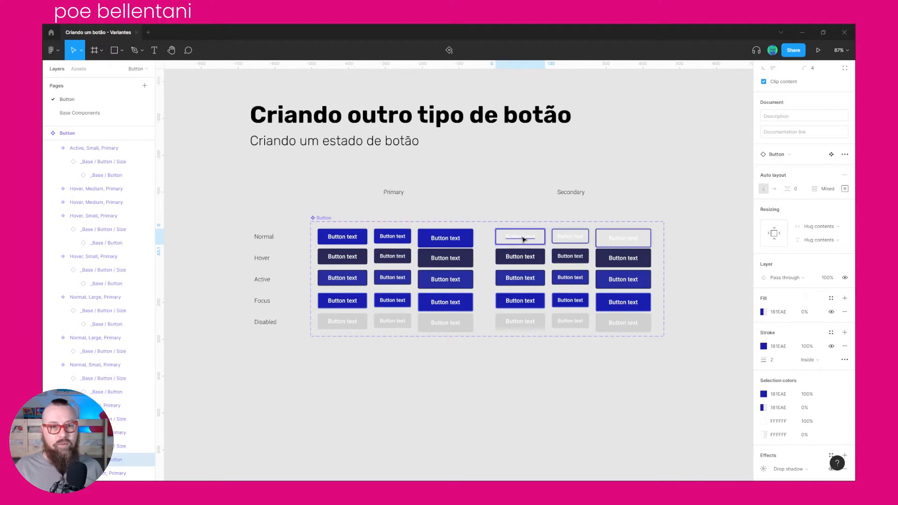
click(564, 242)
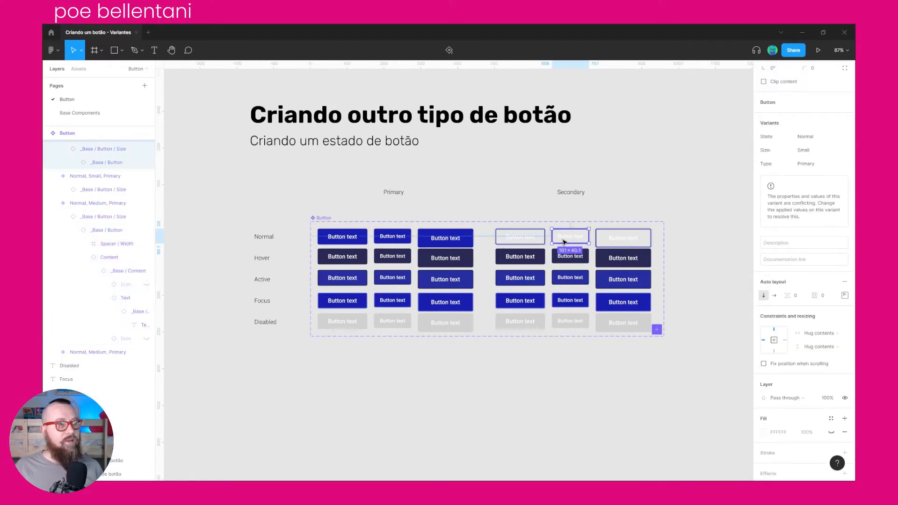
click(526, 238)
double_click(524, 238)
double_click(523, 239)
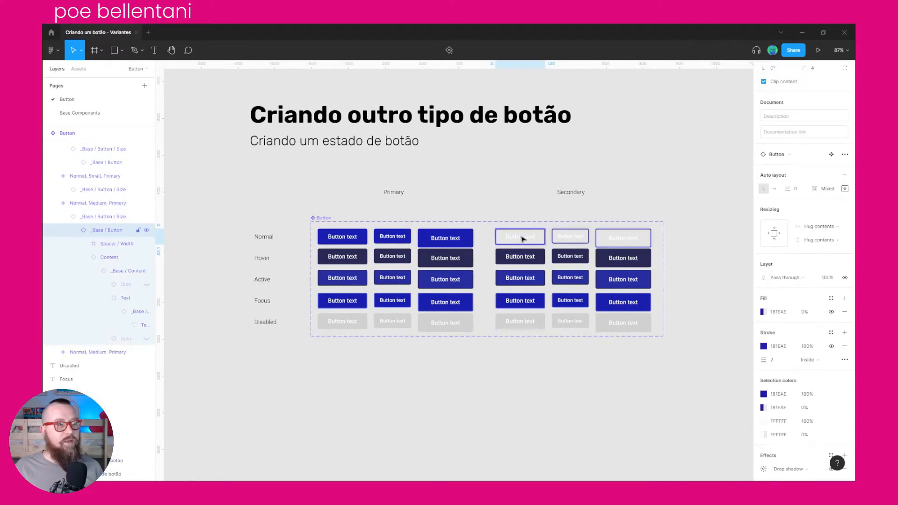
double_click(522, 239)
key(Escape)
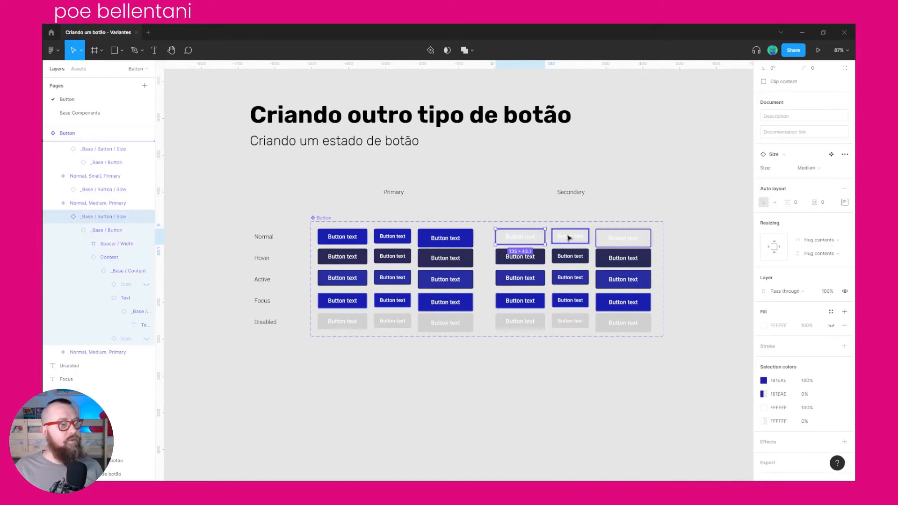
Try to select the nested Text layers of the three Normal buttons under Secondary together
click(569, 237)
shift+click(631, 240)
shift+click(520, 238)
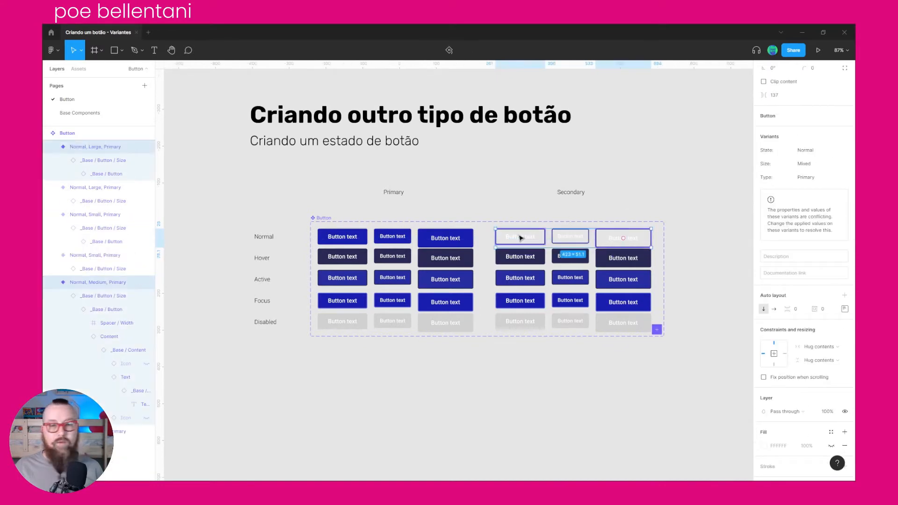
key(Return)
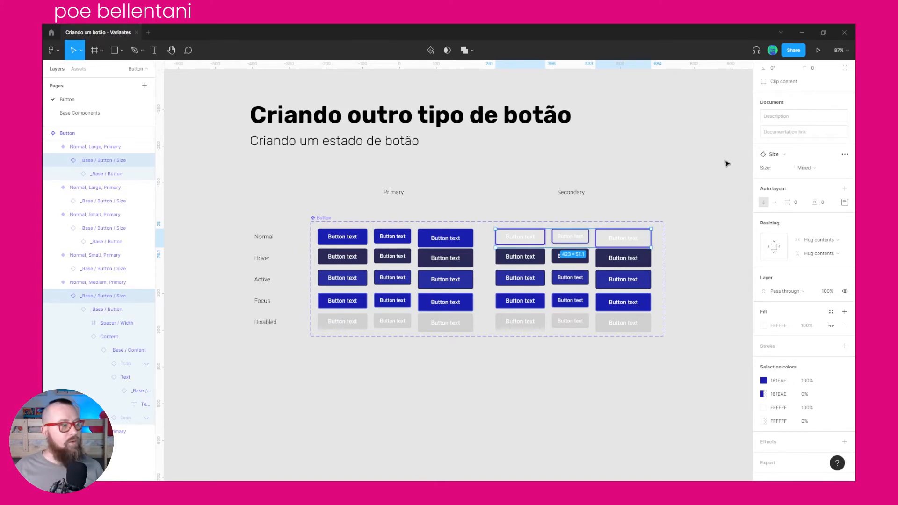
key(Return)
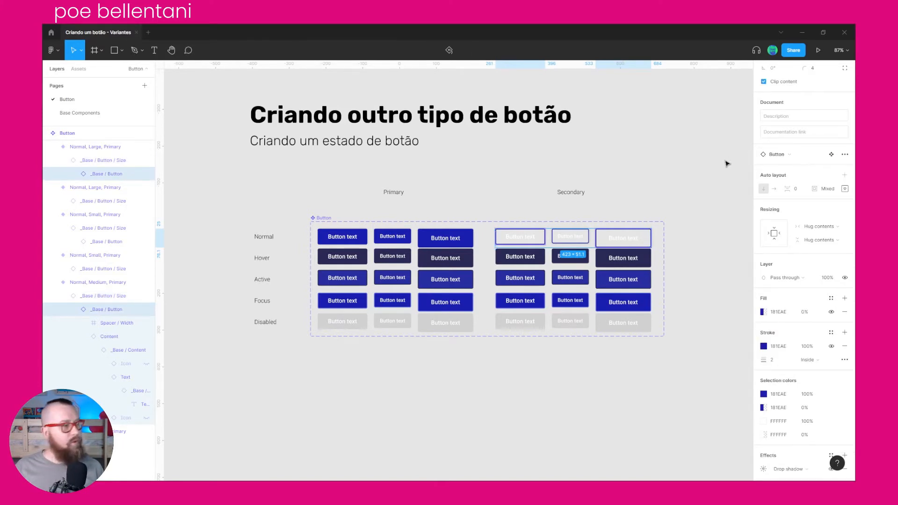
key(Return)
key(Return)
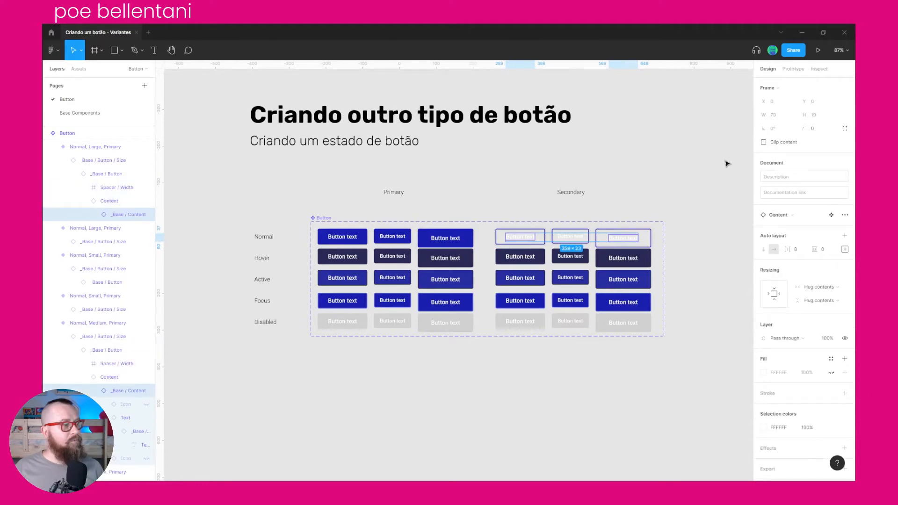
key(Return)
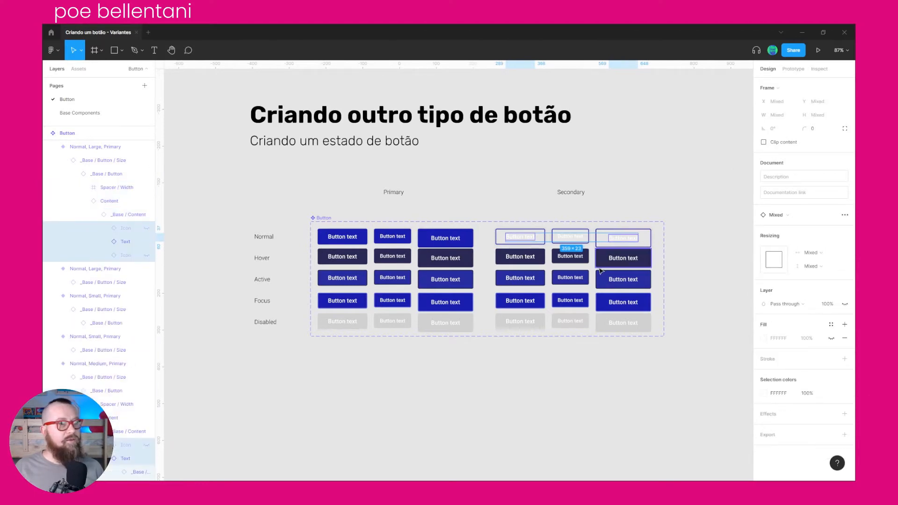
click(117, 242)
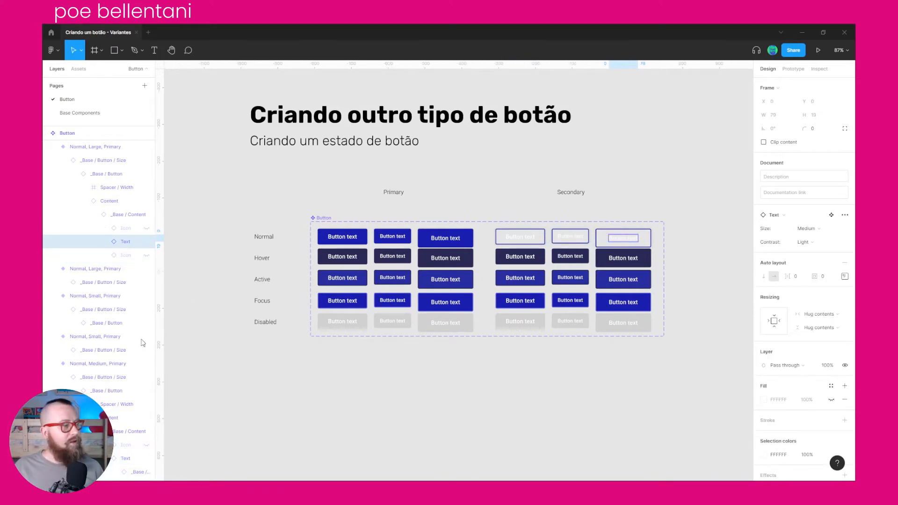
shift+click(131, 458)
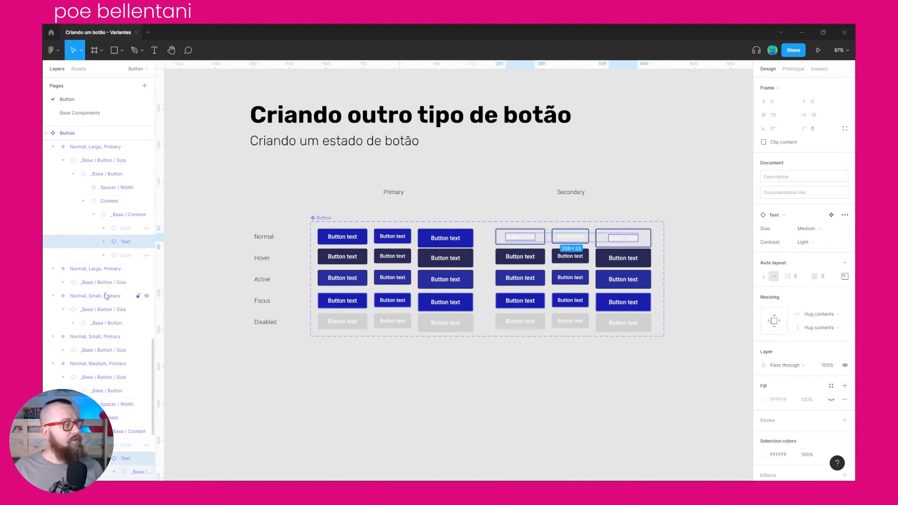
Look through the Button component set's layers for the Text layer of the small Normal button under Secondary
scroll(112, 299, up, 5)
scroll(112, 300, down, 5)
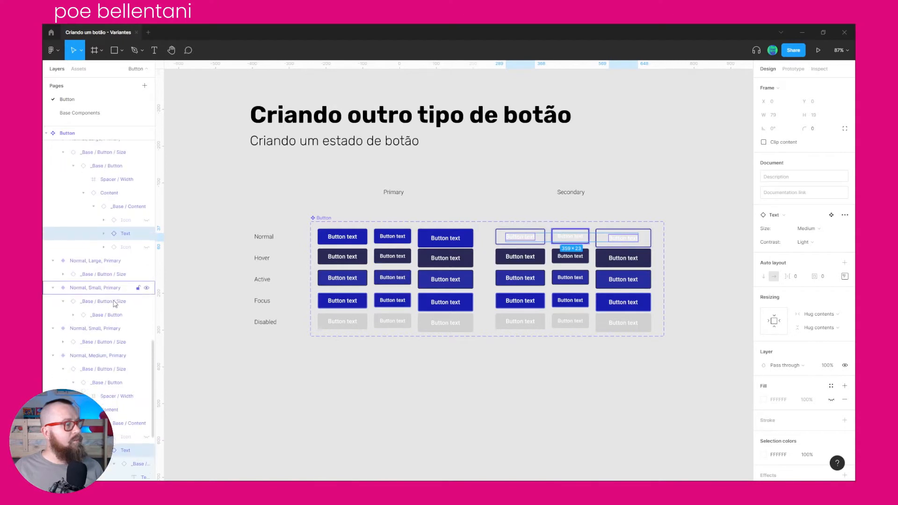
scroll(113, 303, up, 4)
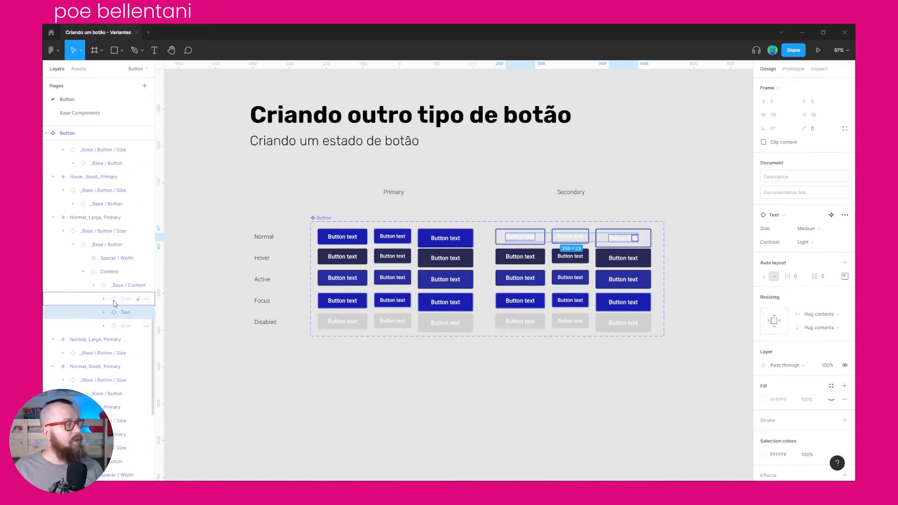
scroll(114, 303, down, 6)
scroll(117, 303, up, 10)
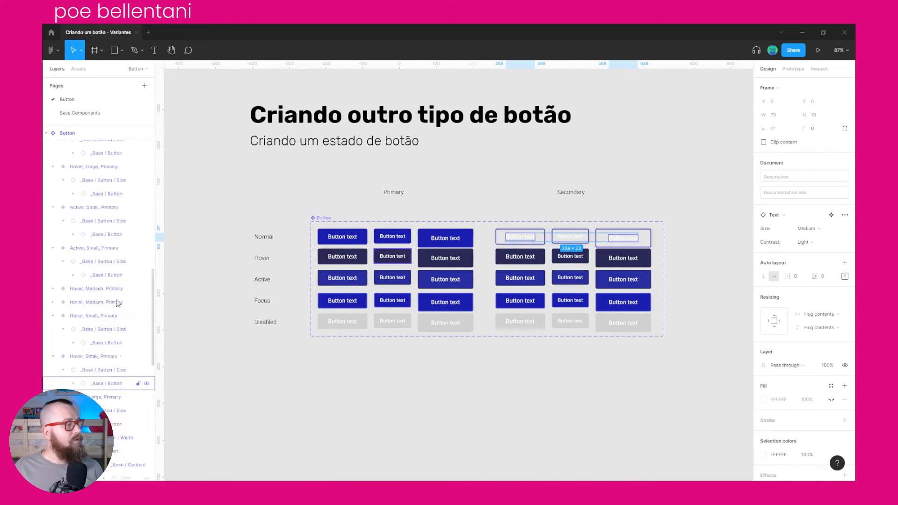
scroll(116, 303, down, 6)
scroll(112, 301, down, 6)
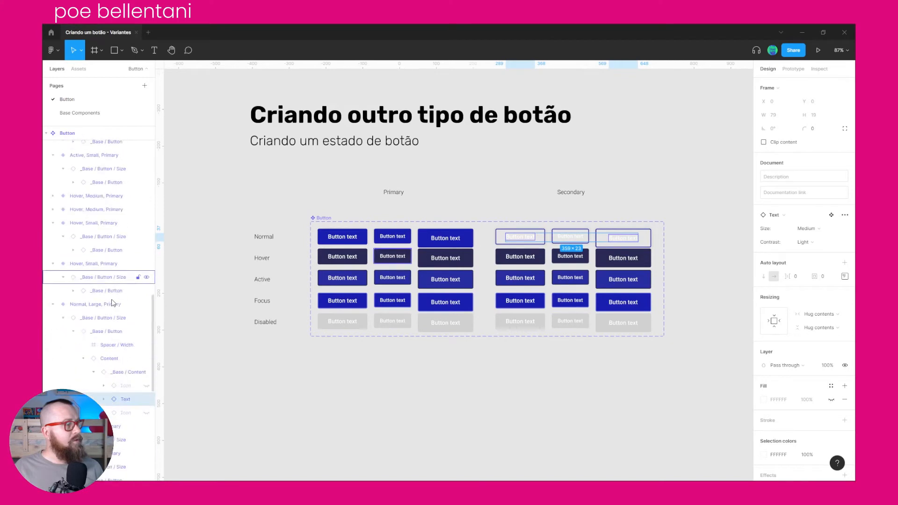
scroll(112, 302, down, 3)
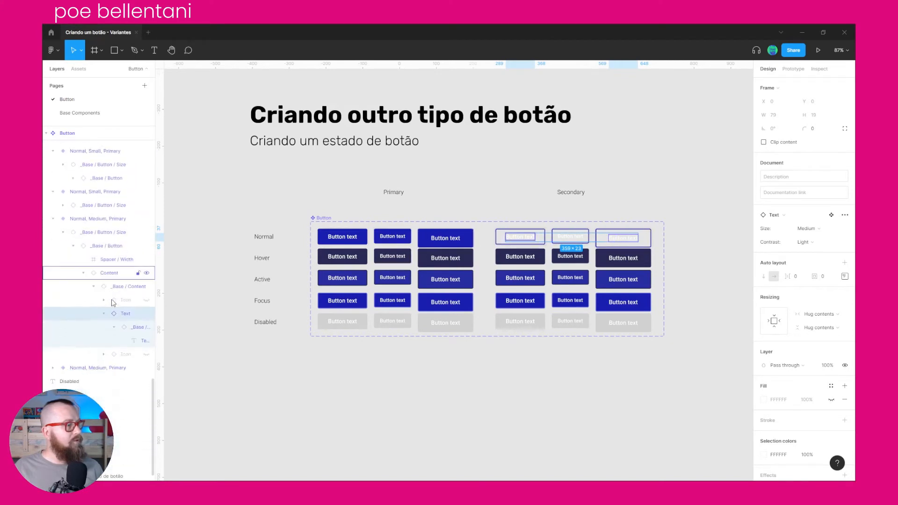
Try to select the Normal Secondary Text layers again, starting inside the large button and adding the medium one
double_click(614, 241)
double_click(615, 241)
double_click(615, 241)
double_click(615, 241)
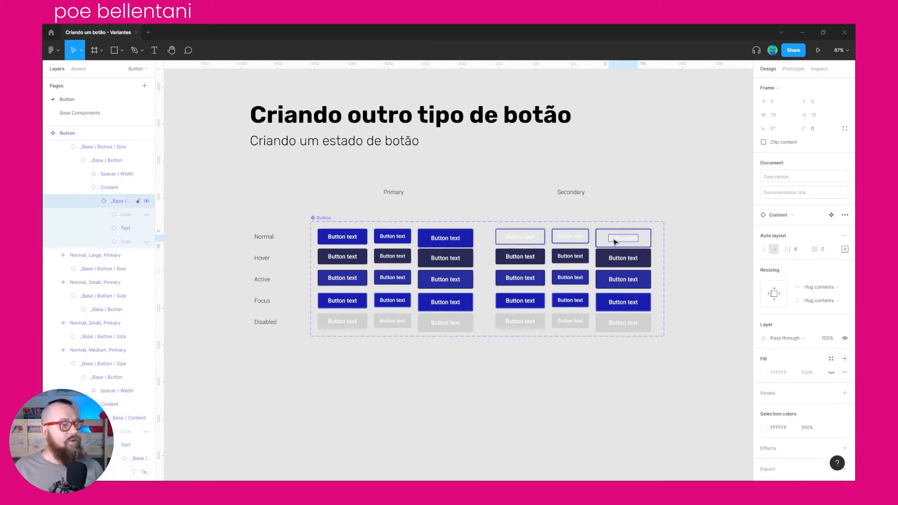
click(135, 227)
shift+click(125, 444)
shift+click(126, 440)
scroll(126, 431, up, 5)
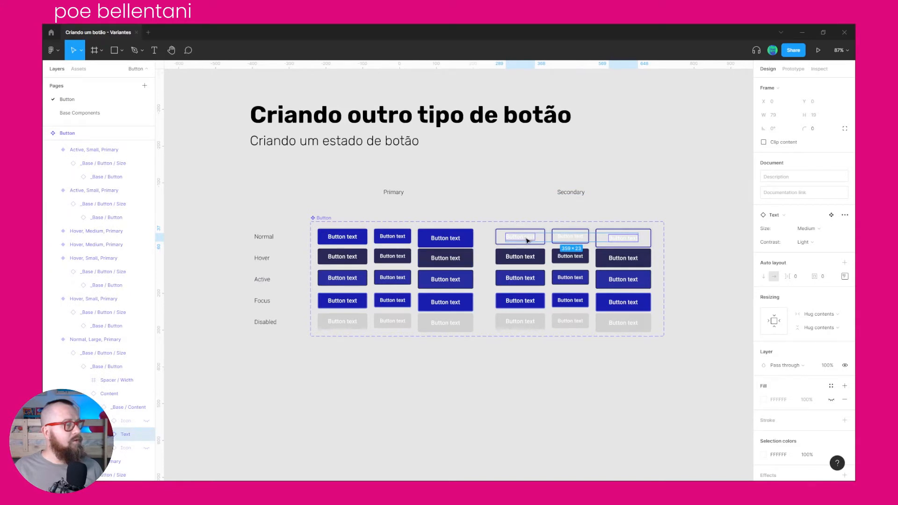
Set Contrast to Dark on the nested Text layers of the small, medium and large Normal buttons under Secondary
double_click(577, 237)
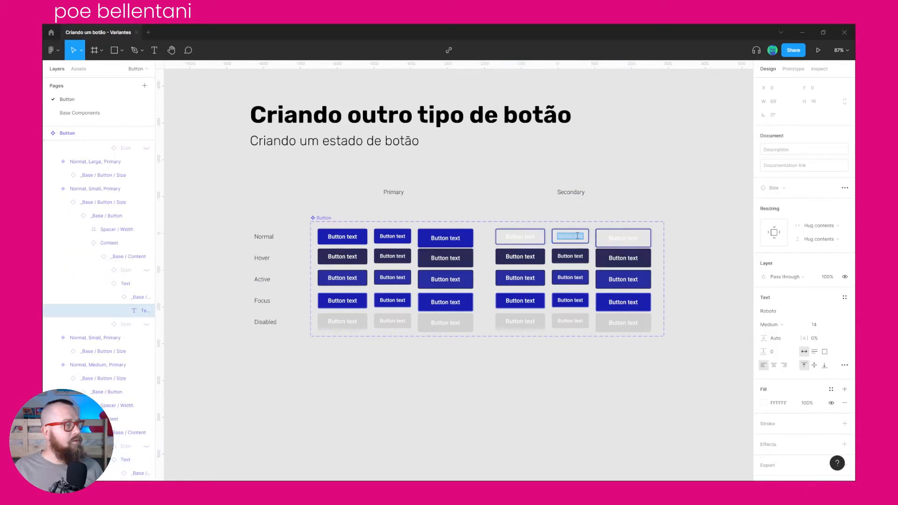
click(126, 284)
scroll(116, 271, down, 3)
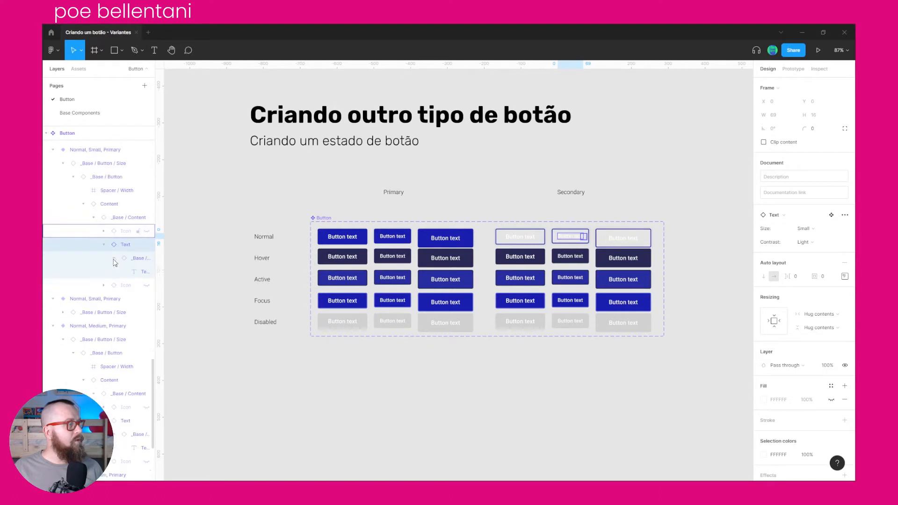
shift+click(125, 320)
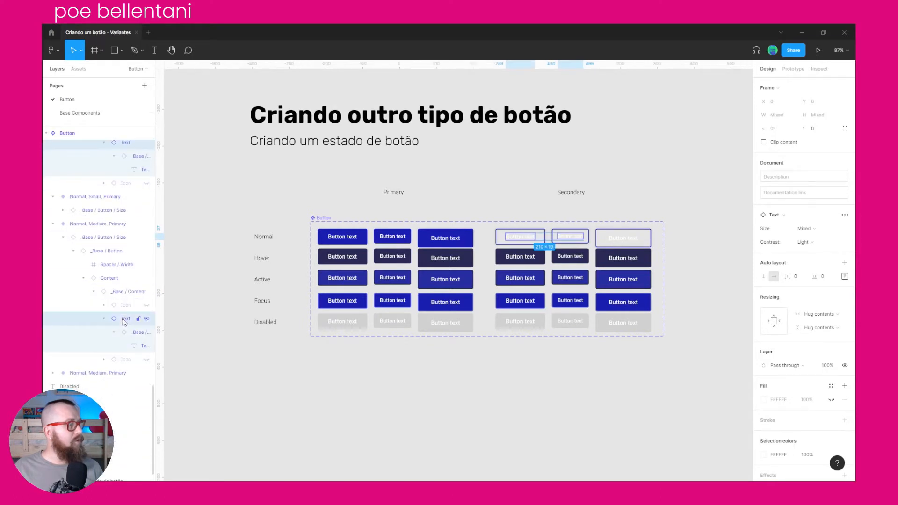
scroll(125, 268, up, 6)
shift+click(125, 275)
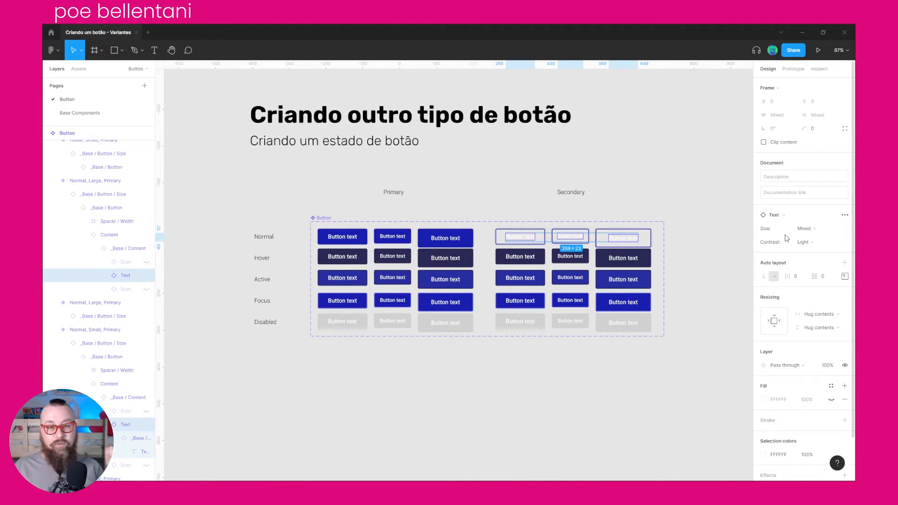
click(819, 248)
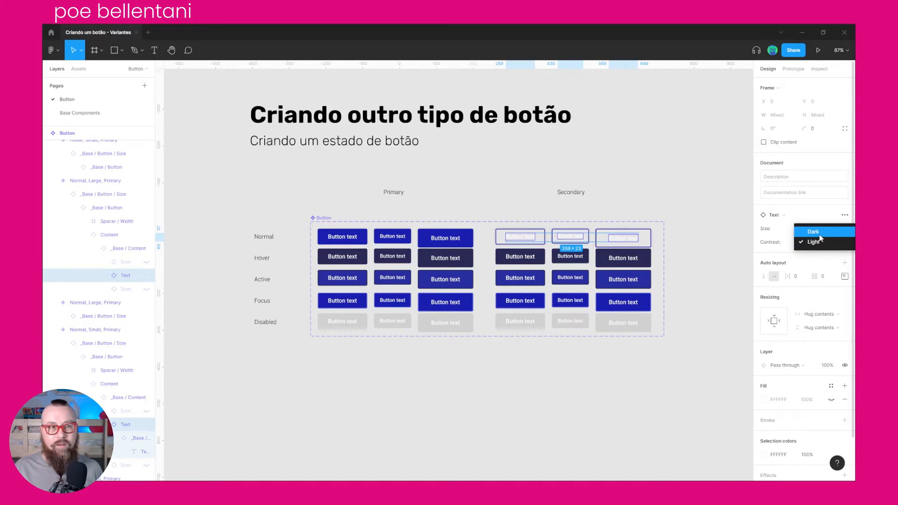
click(813, 232)
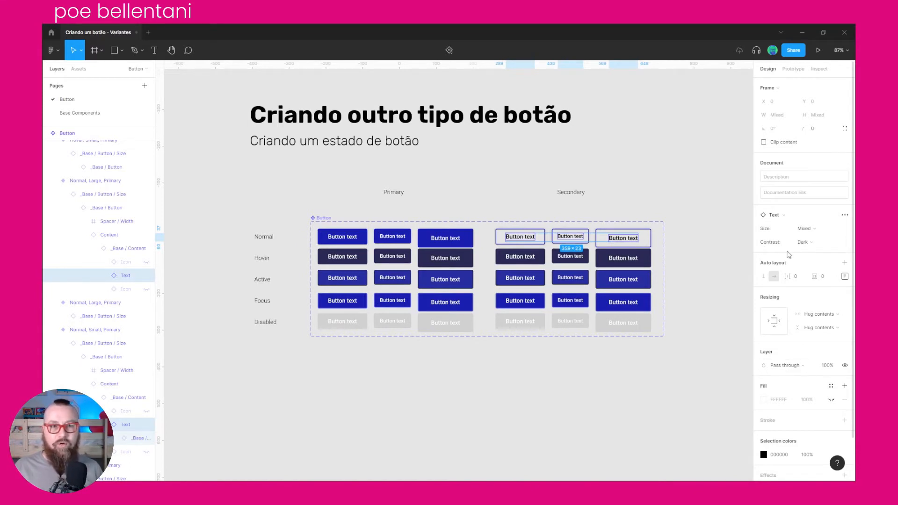
Recolor the text of the three Normal Secondary buttons to 282954 by sampling the dark blue of the Hover buttons
scroll(802, 430, down, 2)
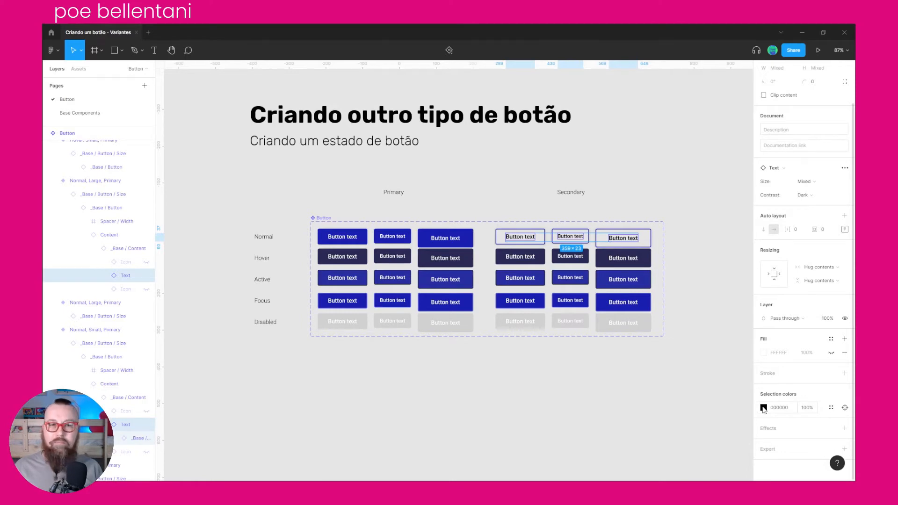
click(763, 408)
click(663, 386)
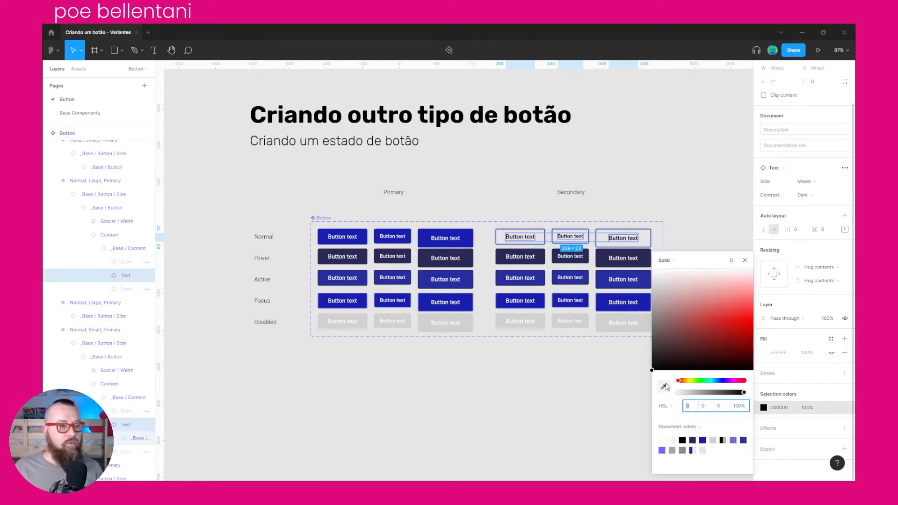
click(607, 253)
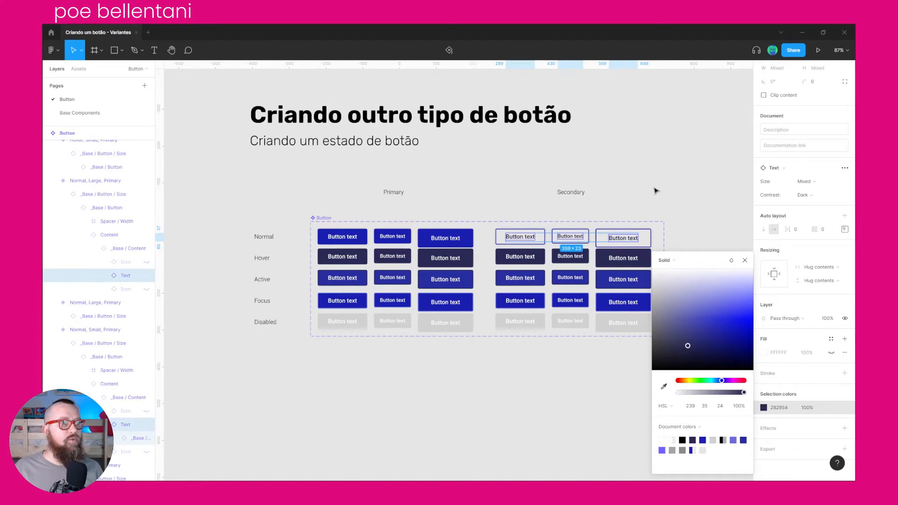
click(657, 188)
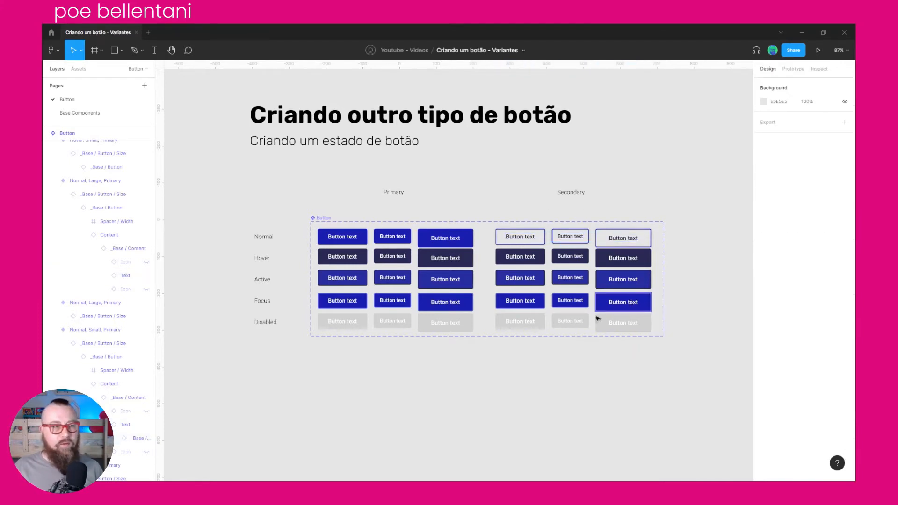
Remove the drop shadow from the nested _Base / Button layers of the three Normal buttons under Secondary
click(624, 241)
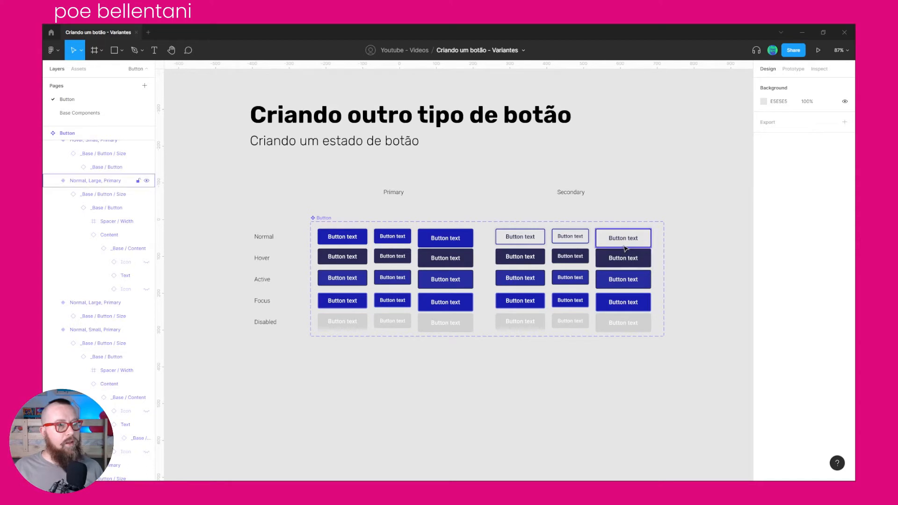
shift+click(574, 238)
shift+click(520, 236)
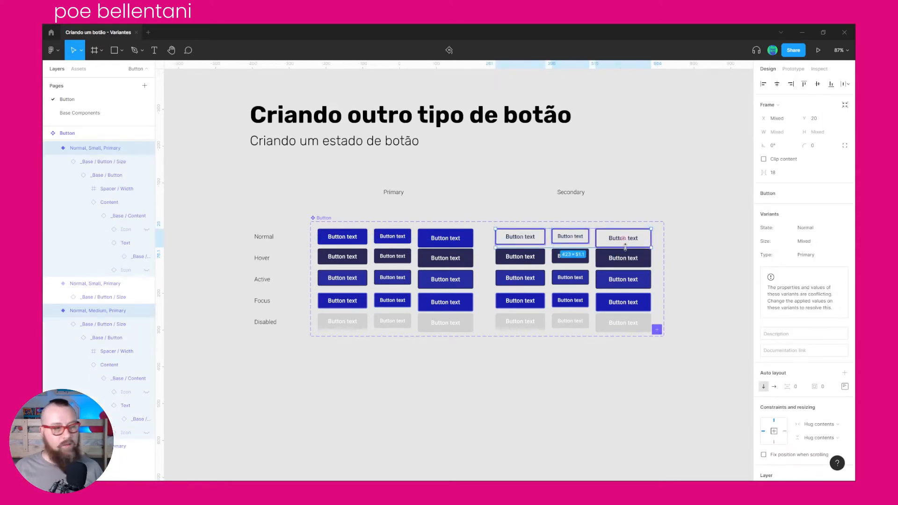
key(Return)
scroll(815, 284, down, 2)
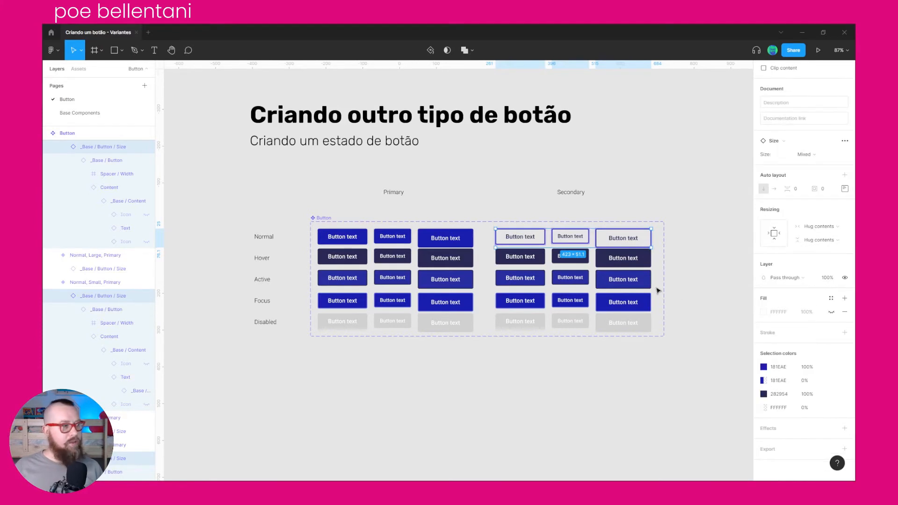
key(Return)
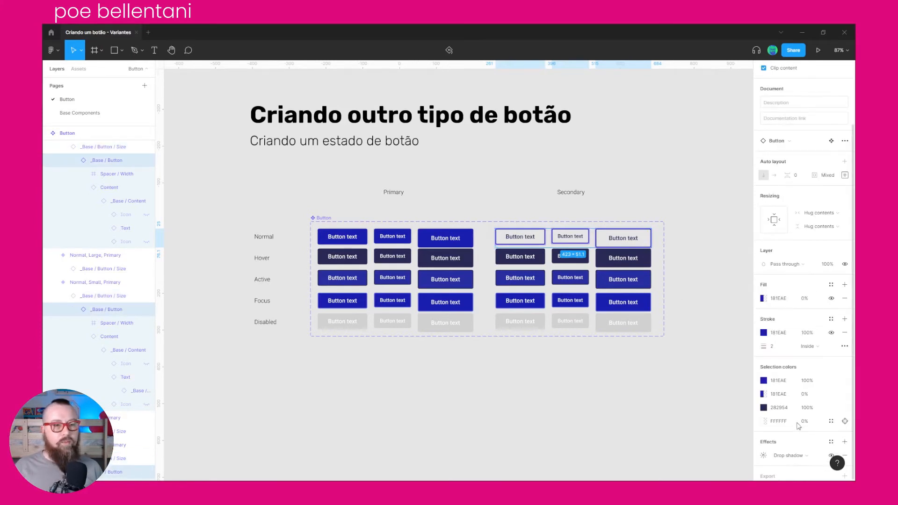
scroll(795, 411, down, 1)
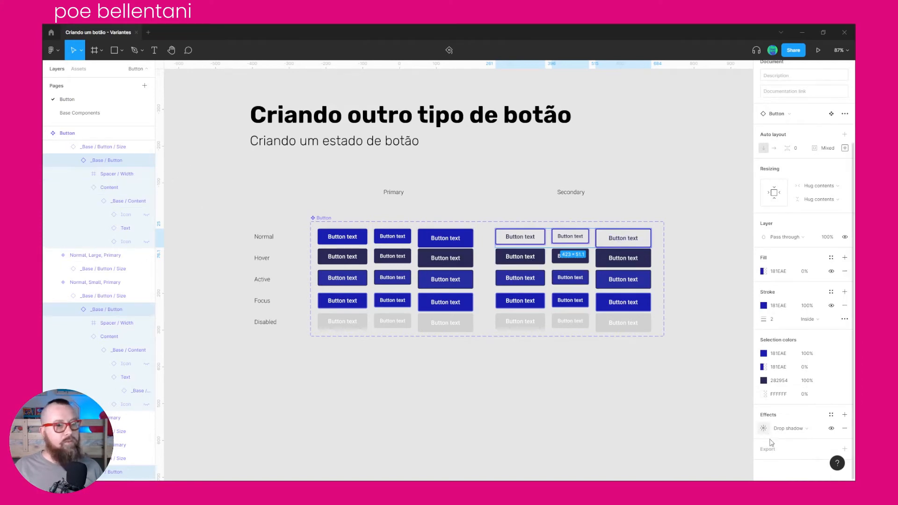
click(844, 431)
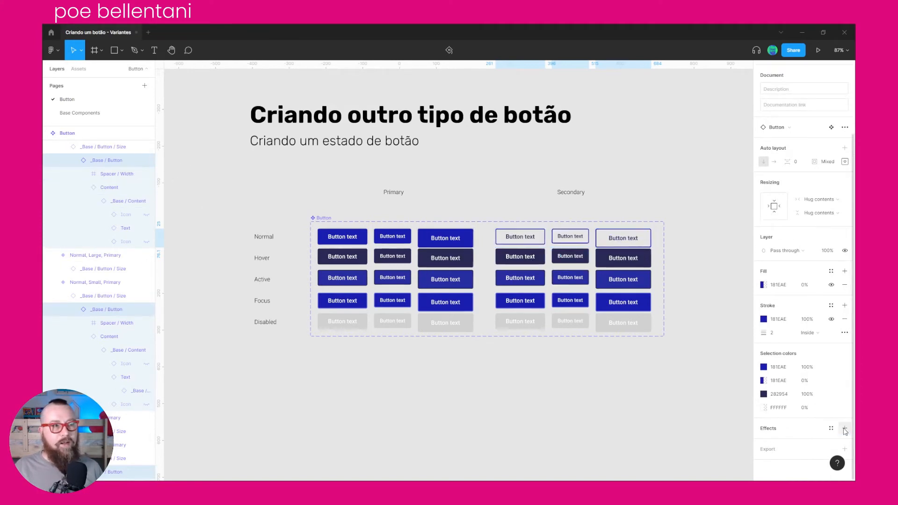
click(655, 167)
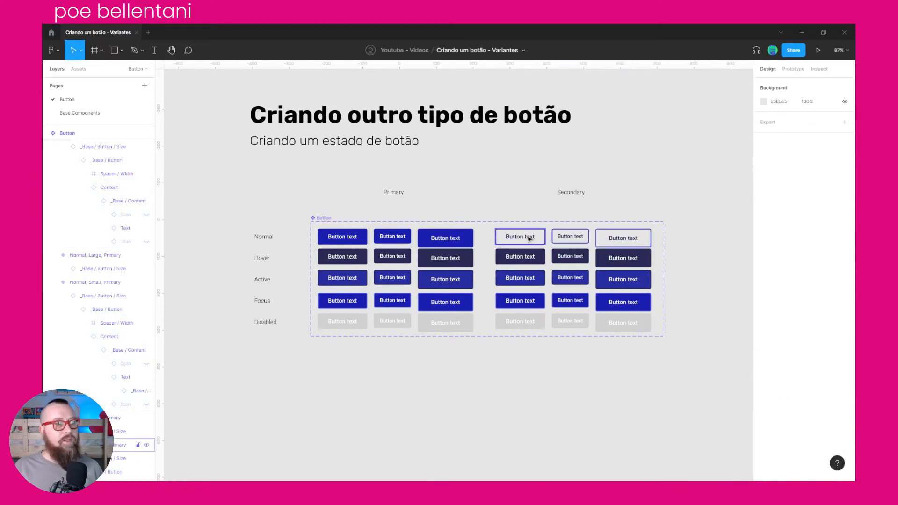
Set the Type property to Secondary for all fifteen variants under the Secondary heading
click(527, 237)
drag(645, 363, 508, 235)
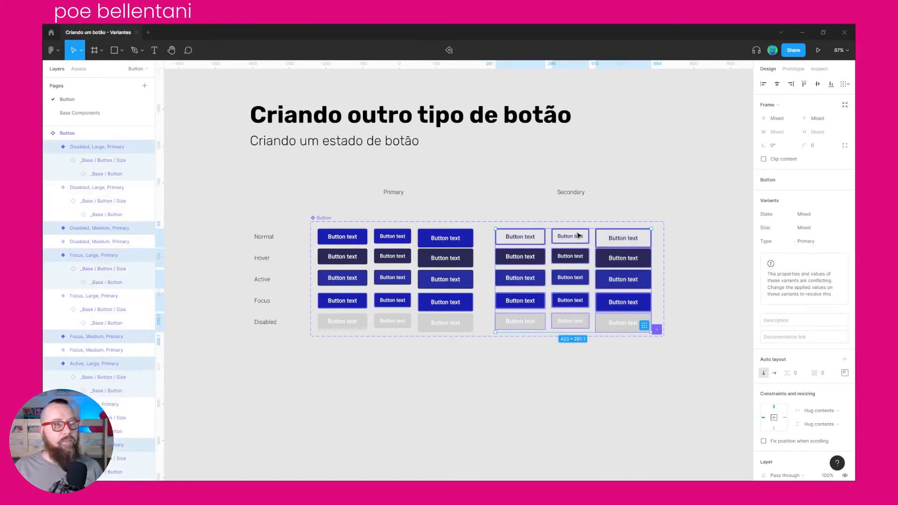
click(829, 241)
text(Secondary)
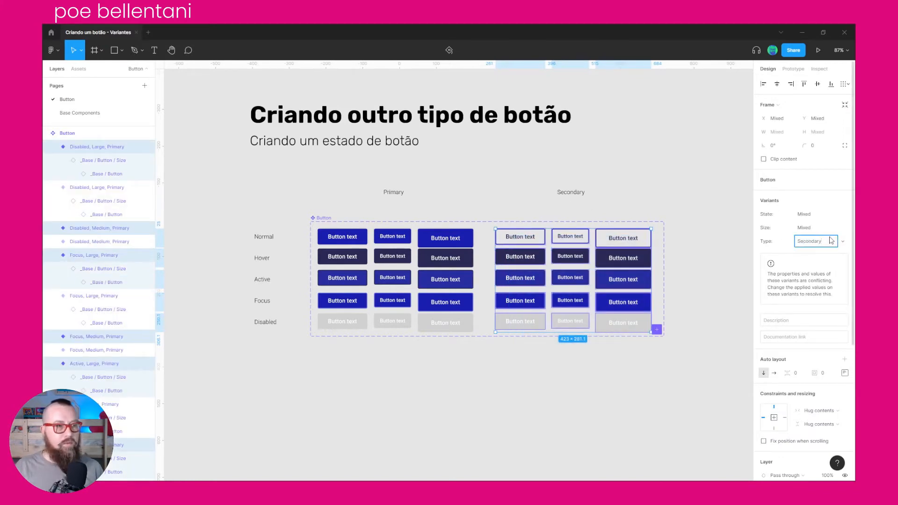
key(Return)
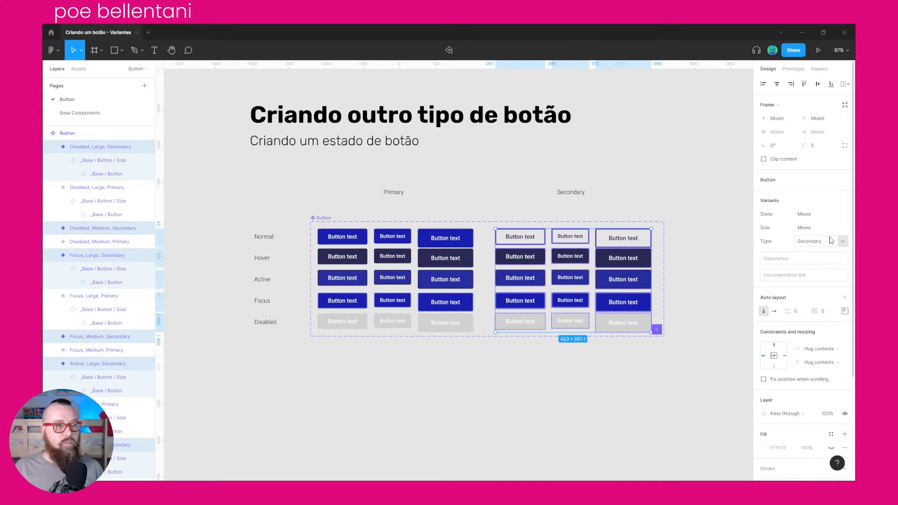
click(711, 246)
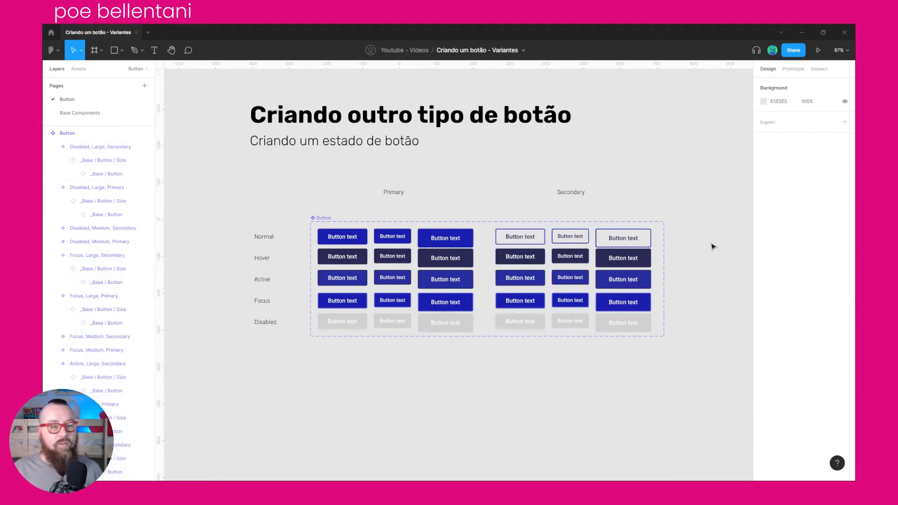
Place an instance of the local Button component on the canvas below the component set
click(342, 245)
click(79, 69)
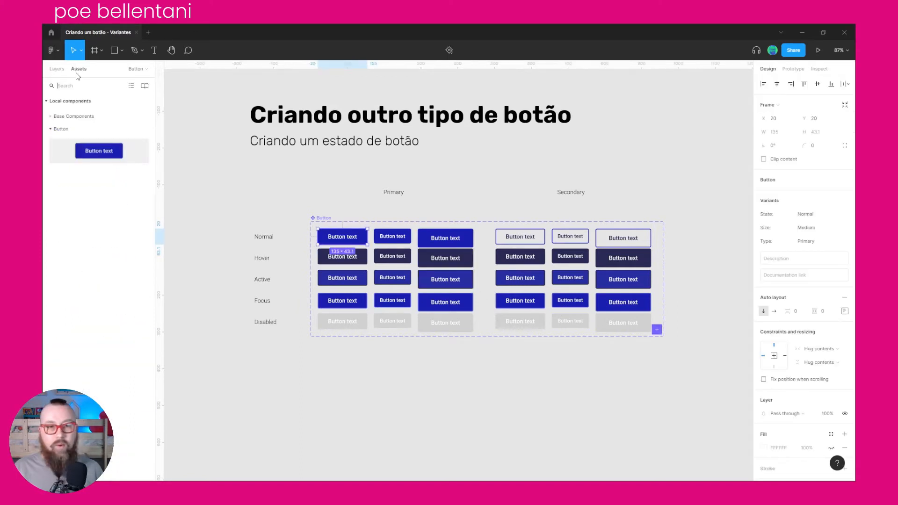
drag(99, 151, 390, 398)
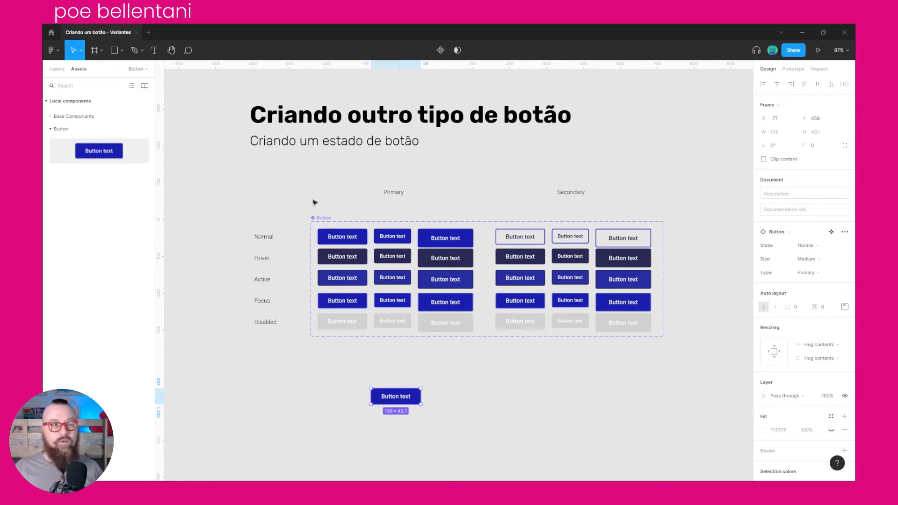
Change the placed button instance's label to Entrar
key(t)
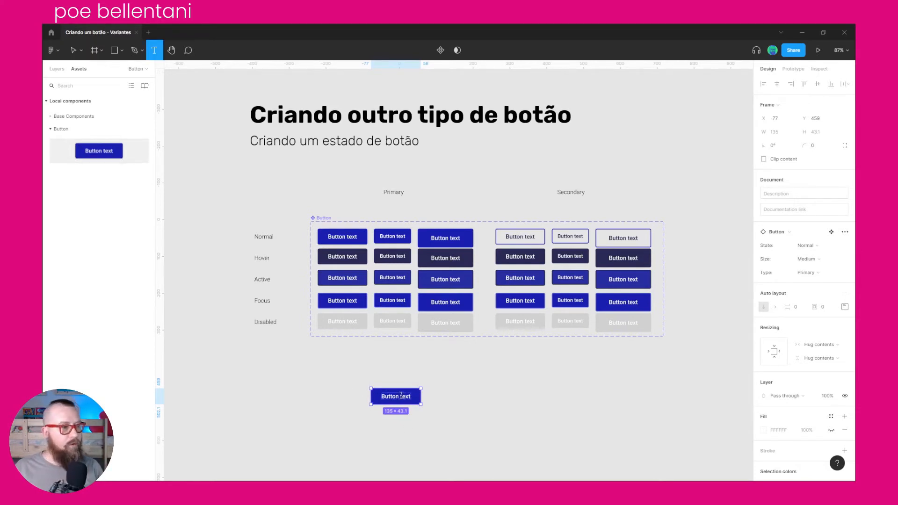
click(400, 396)
text(Entrar)
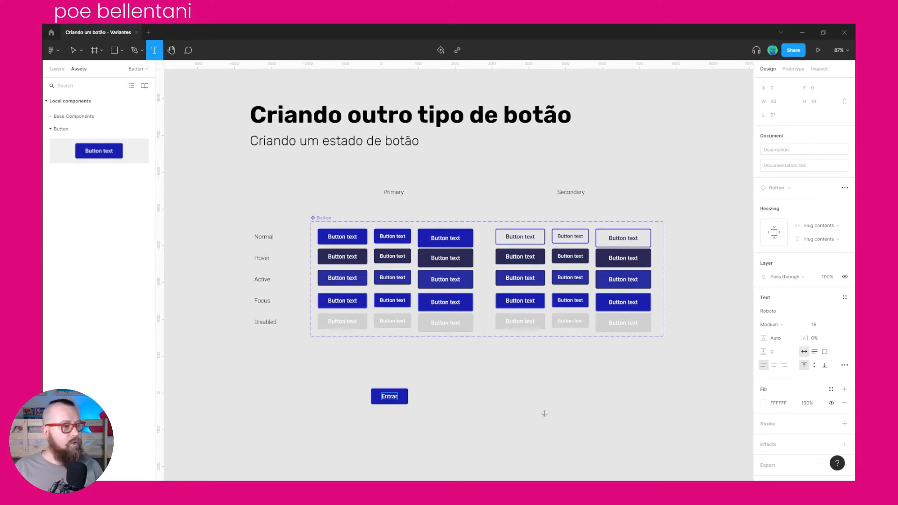
key(Escape)
scroll(425, 414, up, 5)
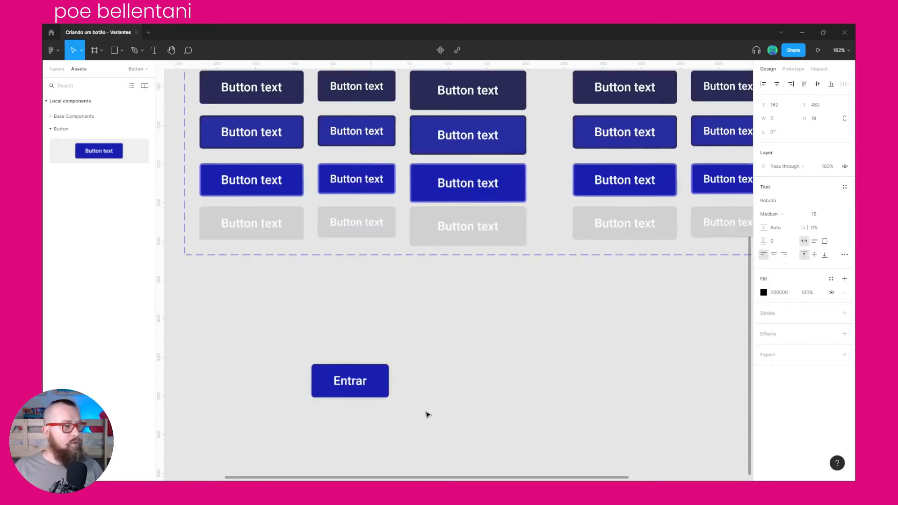
key(Escape)
Set the Type property of the Entrar button instance to Secondary
click(414, 356)
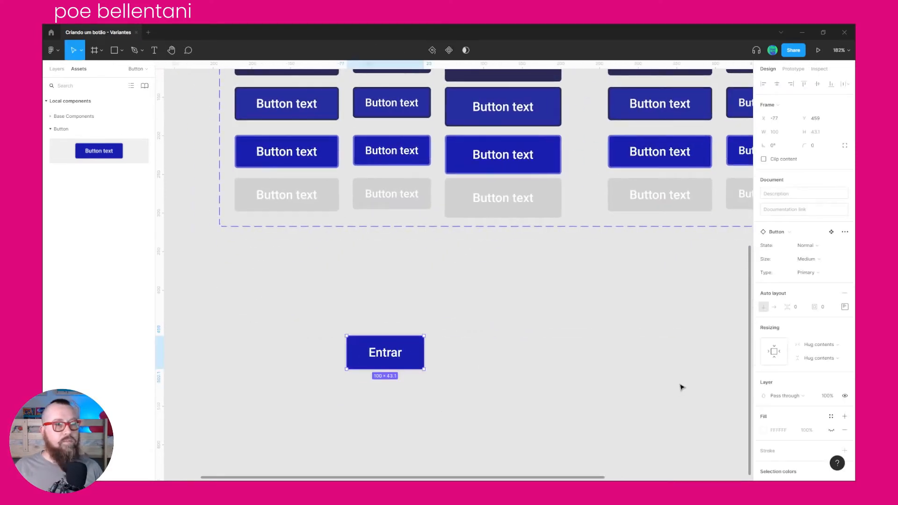
click(806, 273)
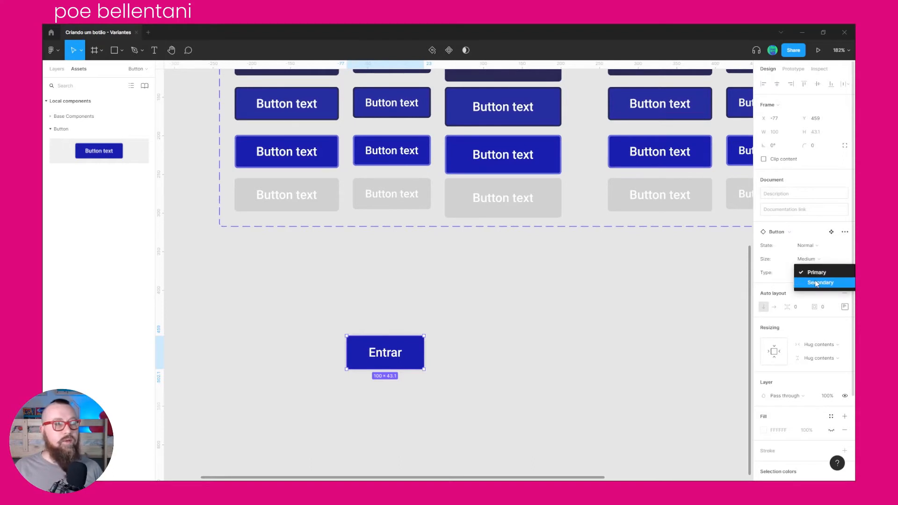
click(816, 283)
click(588, 395)
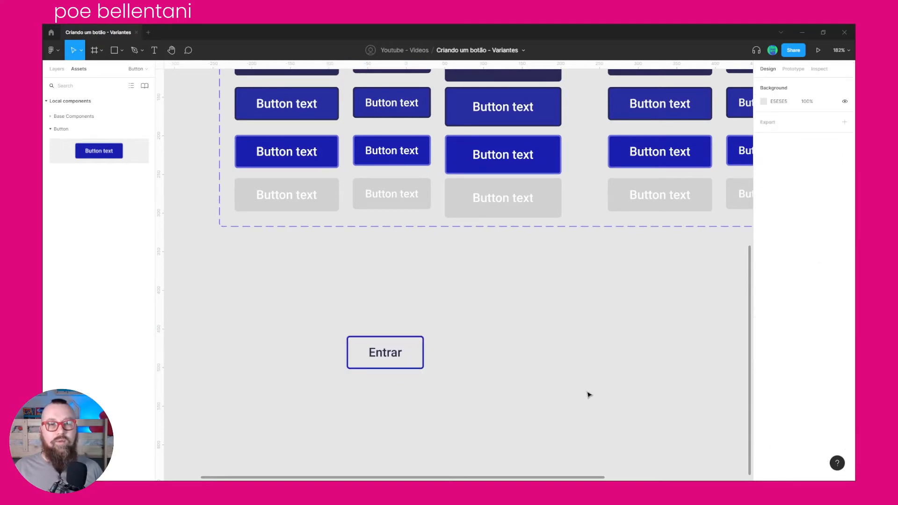
Set the State property of the Entrar button instance to Hover
click(372, 347)
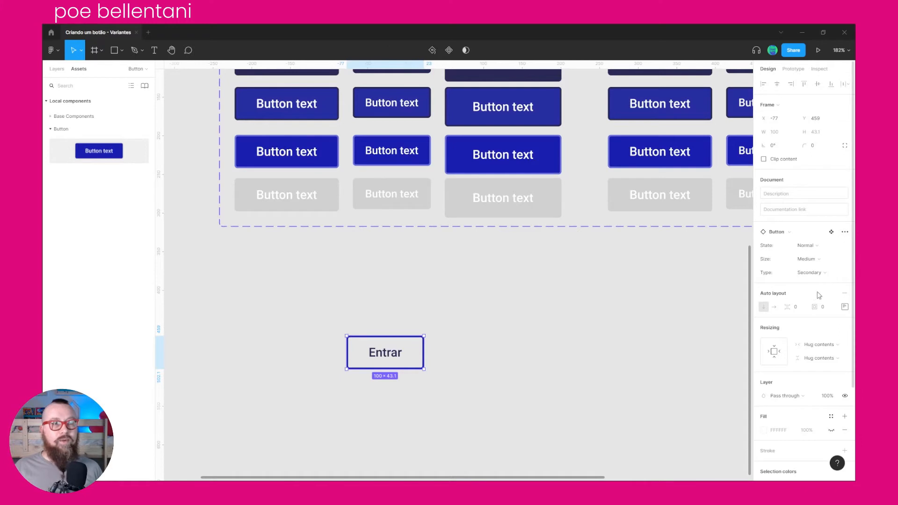
click(815, 245)
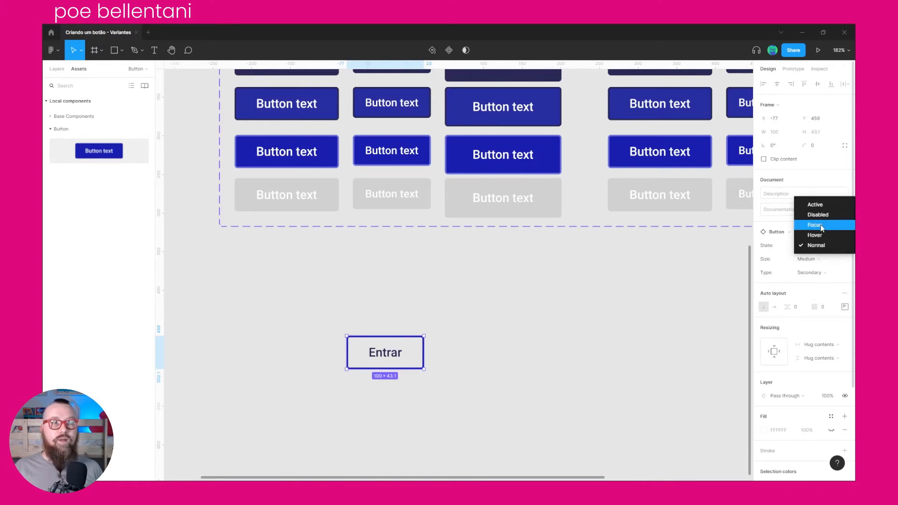
click(816, 235)
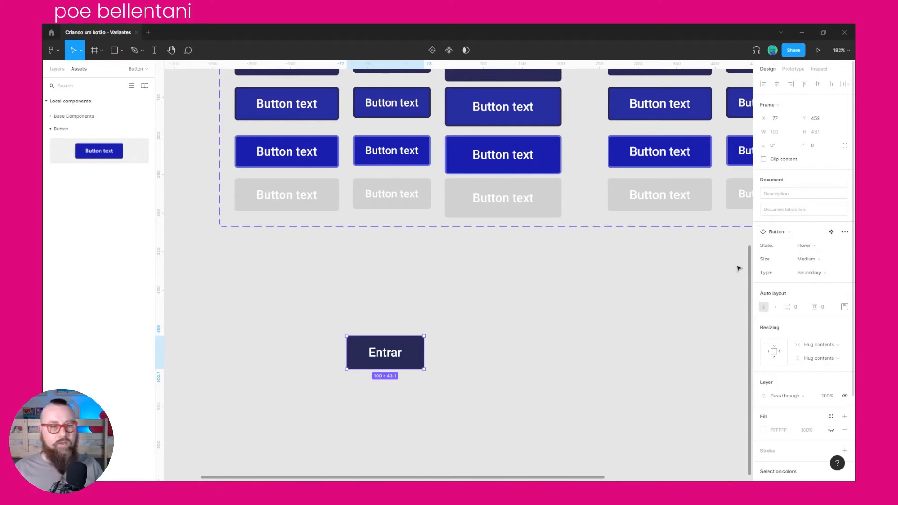
click(511, 350)
scroll(511, 351, down, 5)
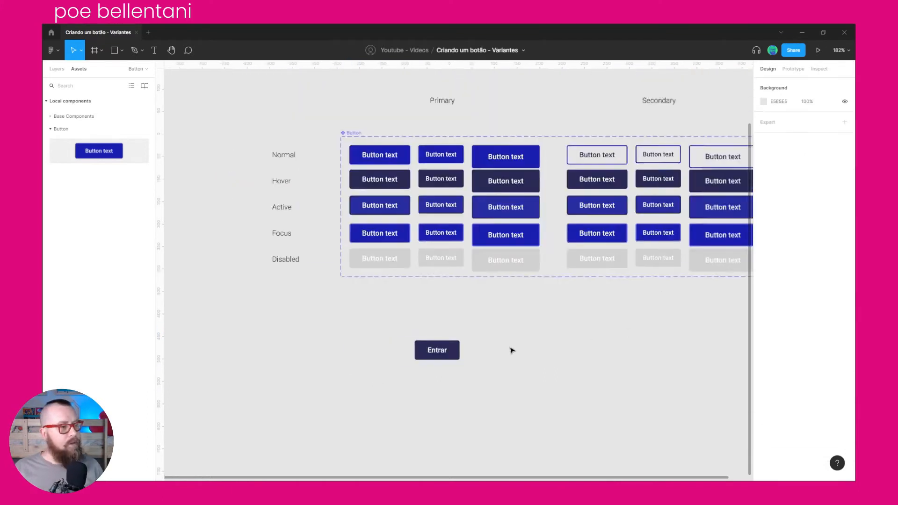
Duplicate the Entrar instance to its left and set the copy's Type to Primary
click(457, 351)
drag(458, 352, 420, 356)
click(812, 273)
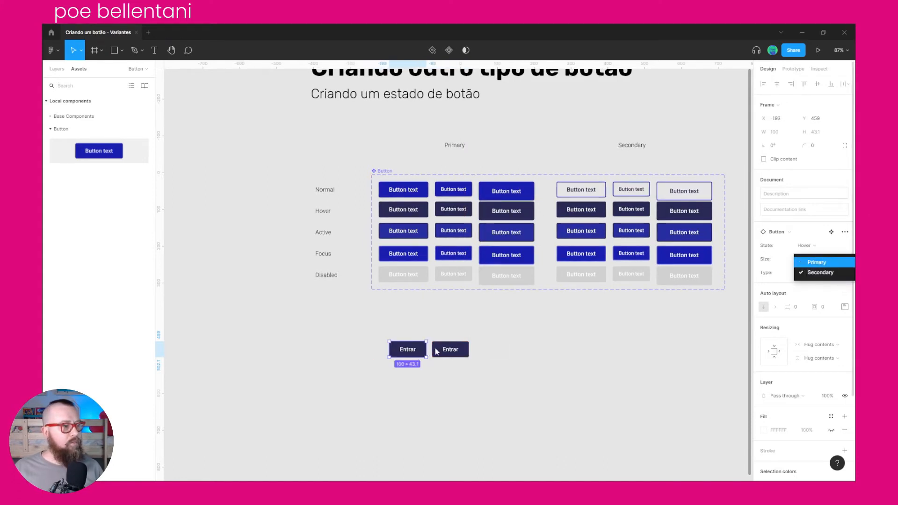
click(810, 263)
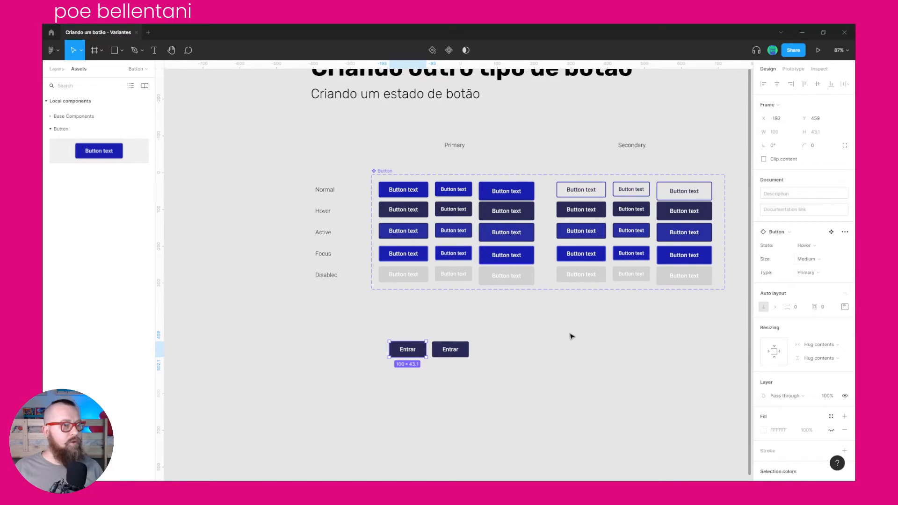
Set the State property of both Entrar instances, Primary and Secondary, to Normal
click(454, 352)
click(408, 350)
click(805, 246)
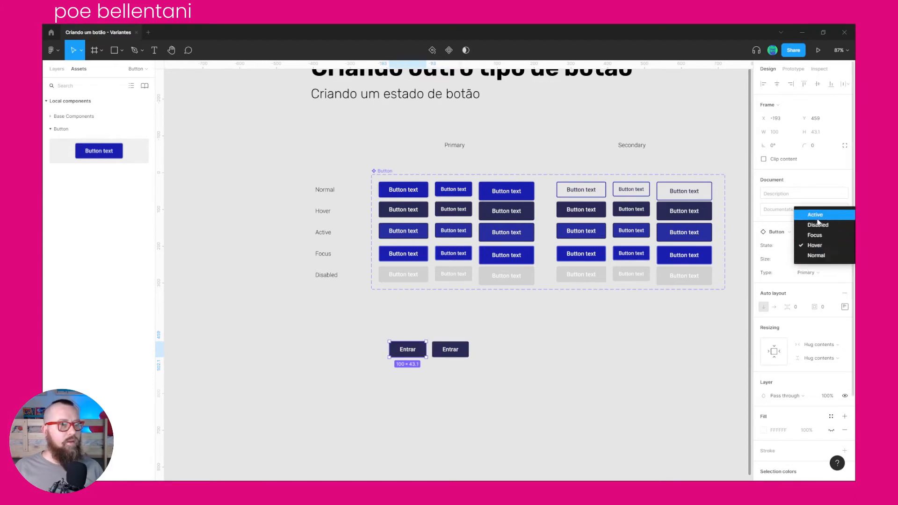
click(815, 255)
click(449, 356)
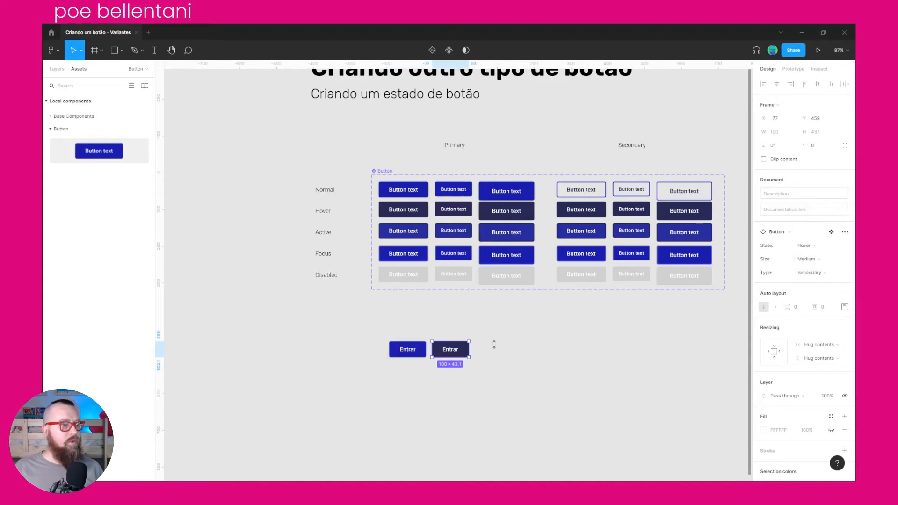
click(817, 247)
click(815, 256)
Change the label of the Secondary button instance to Cancelar
scroll(449, 352, up, 3)
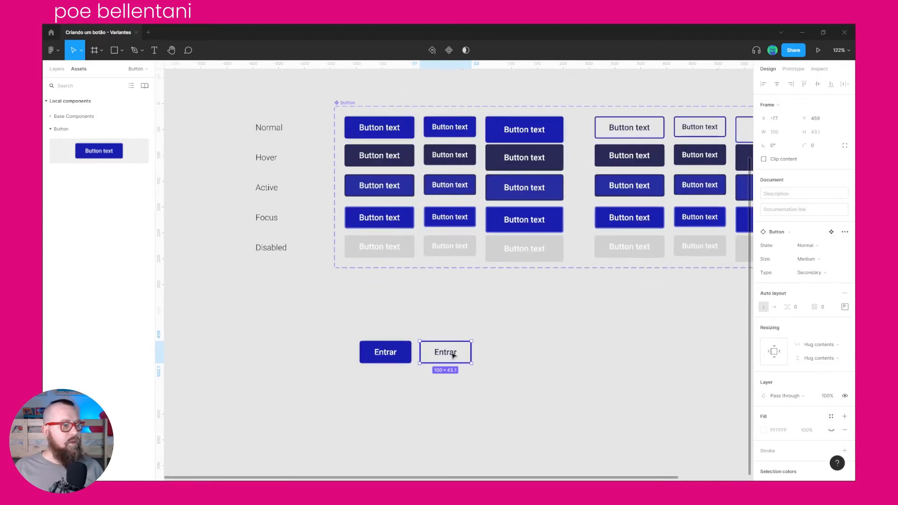
scroll(452, 355, left, 2)
double_click(485, 354)
text(Canel)
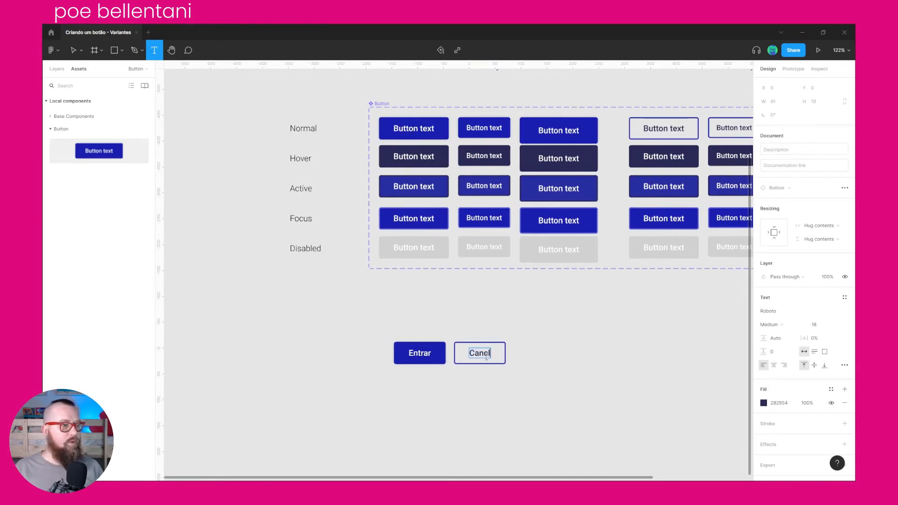
key(BackSpace)
key(BackSpace)
text(celar)
click(553, 331)
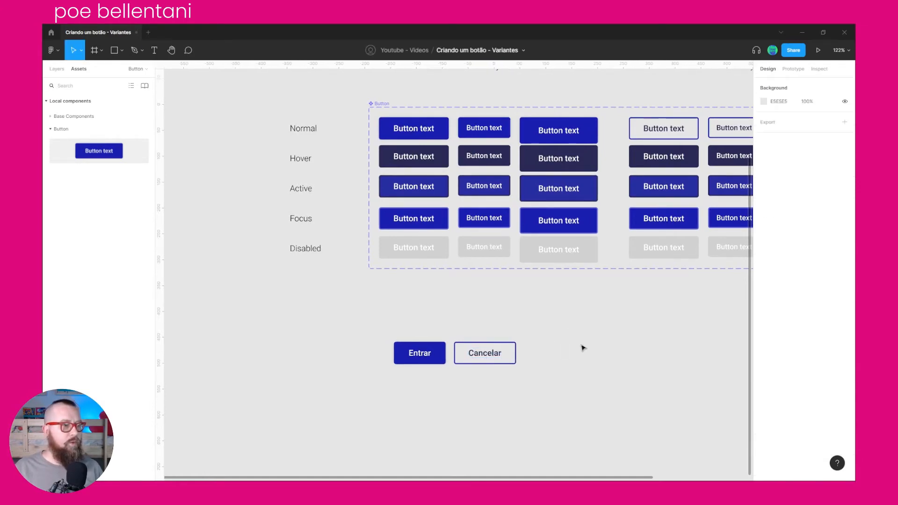
click(584, 348)
scroll(603, 360, down, 4)
drag(603, 360, 554, 267)
scroll(476, 265, up, 4)
scroll(476, 265, up, 3)
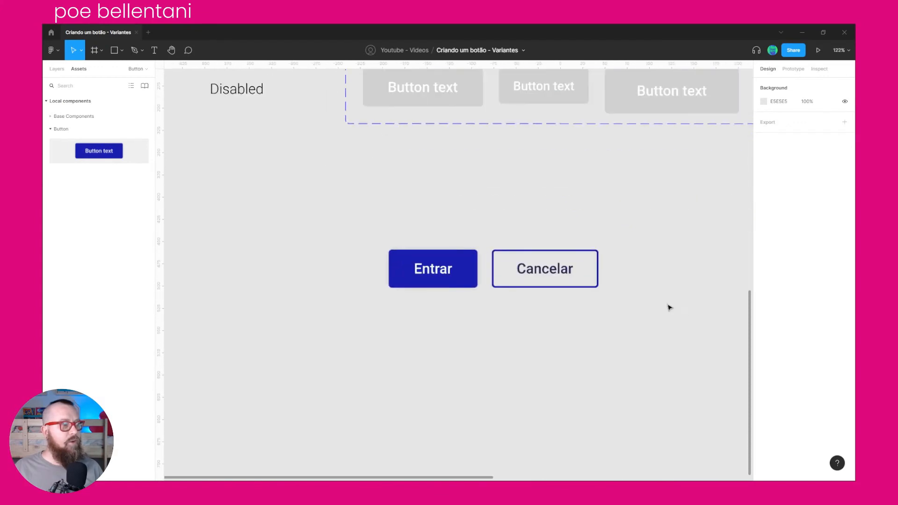
scroll(608, 309, right, 3)
scroll(367, 269, down, 1)
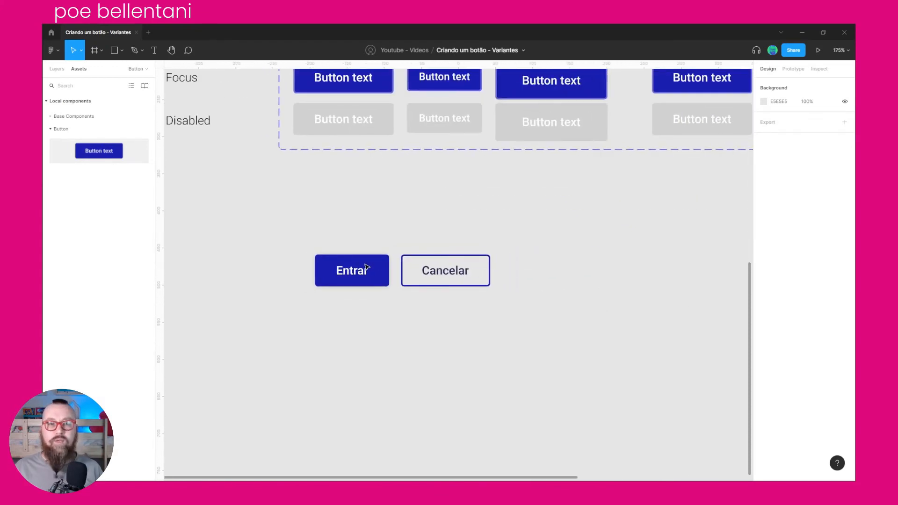
scroll(367, 267, down, 2)
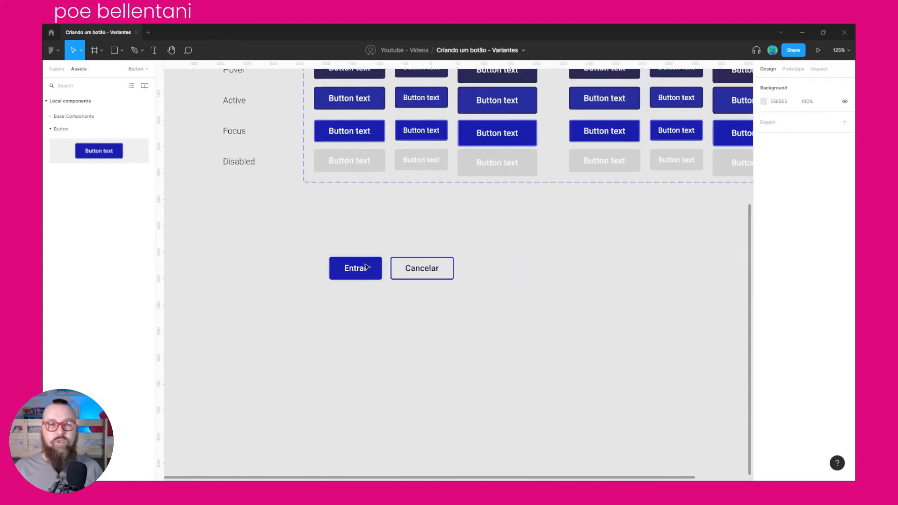
Change the label of the Primary button instance to Inscrever-se
scroll(367, 268, up, 4)
key(t)
double_click(355, 273)
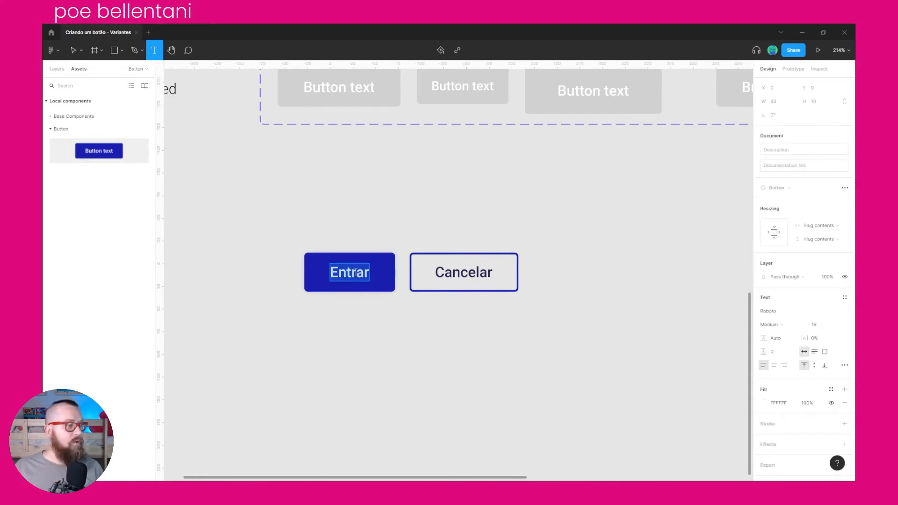
text(Inc)
key(BackSpace)
text(s)
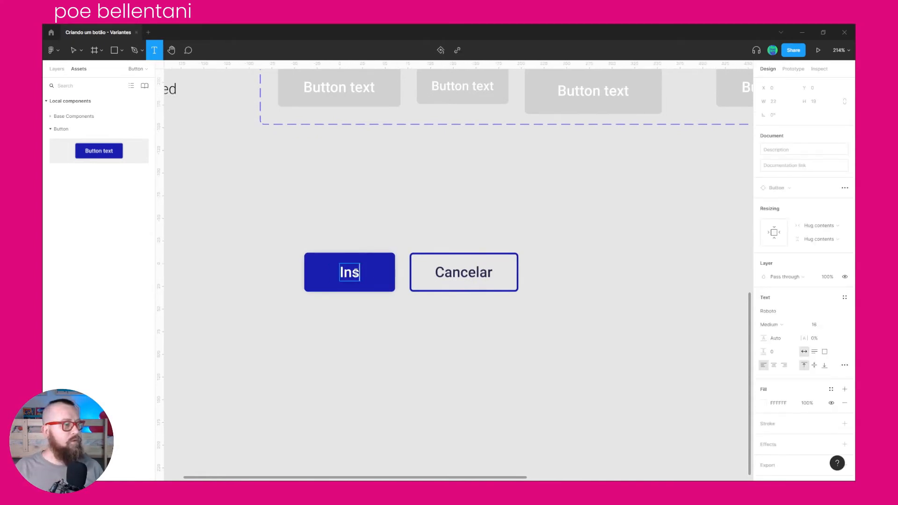
text(crever-se)
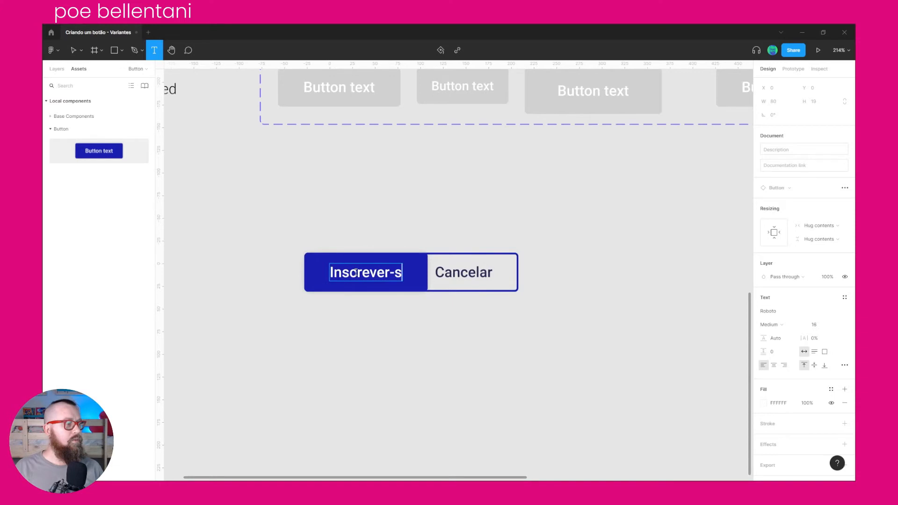
click(606, 276)
Replace the Primary button instance's Inscrever-se label with Entar
click(369, 267)
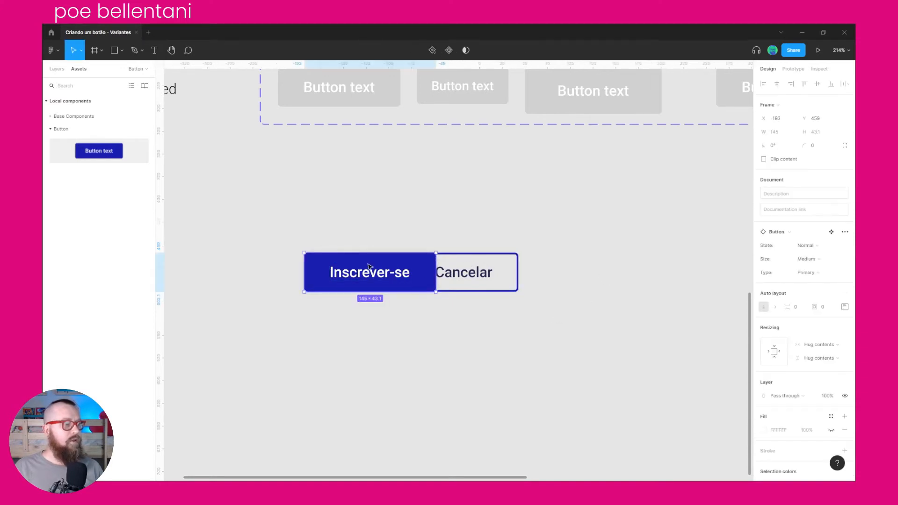
double_click(369, 278)
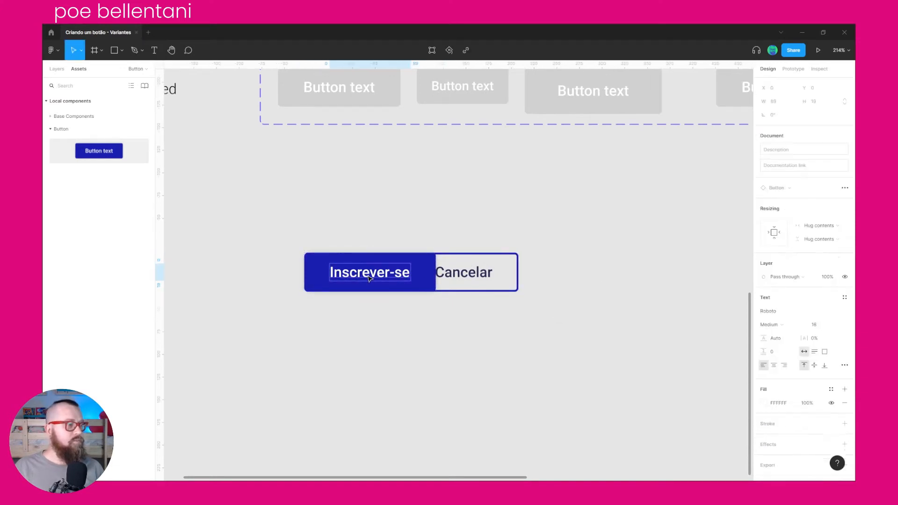
key(Return)
text(Entar)
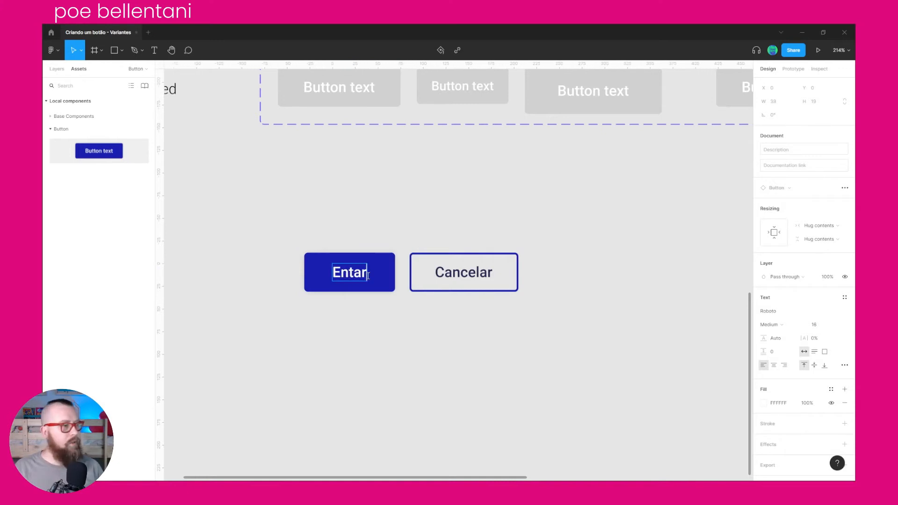
click(501, 223)
ctrl+scroll(500, 222, down, 3)
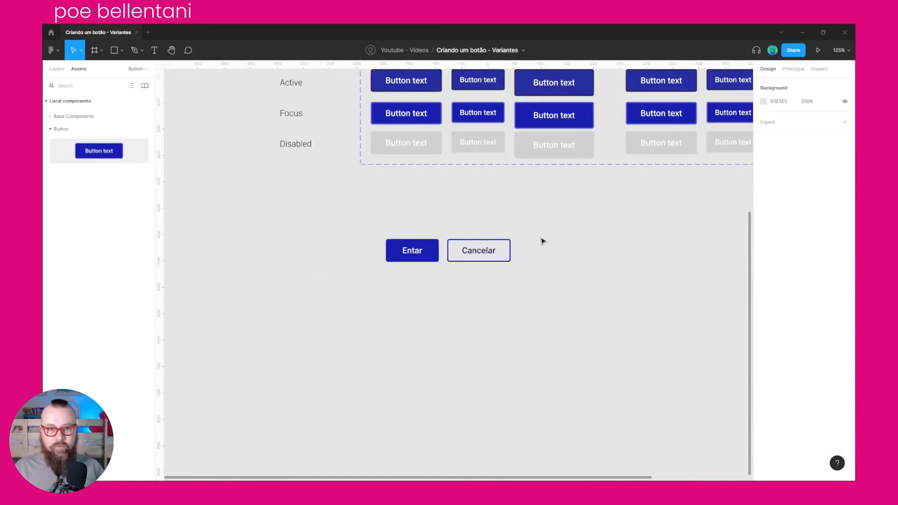
ctrl+scroll(514, 252, down, 2)
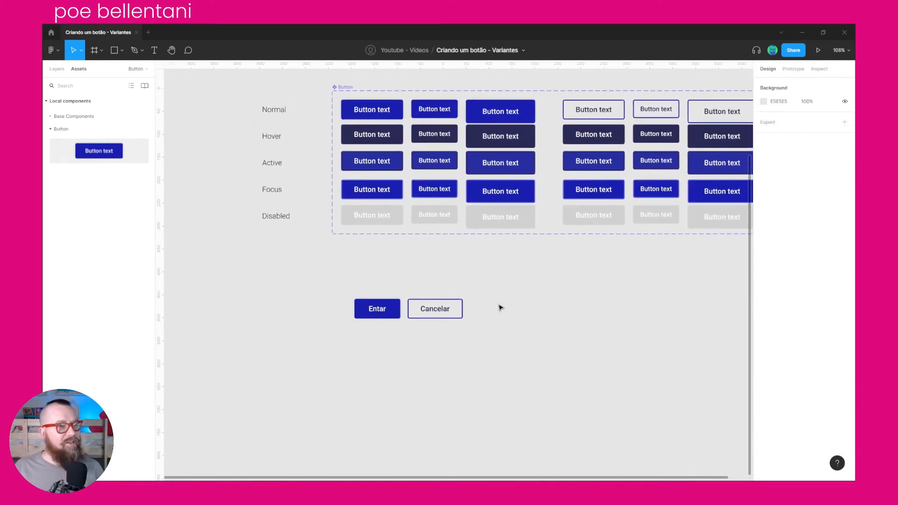
ctrl+scroll(498, 307, up, 3)
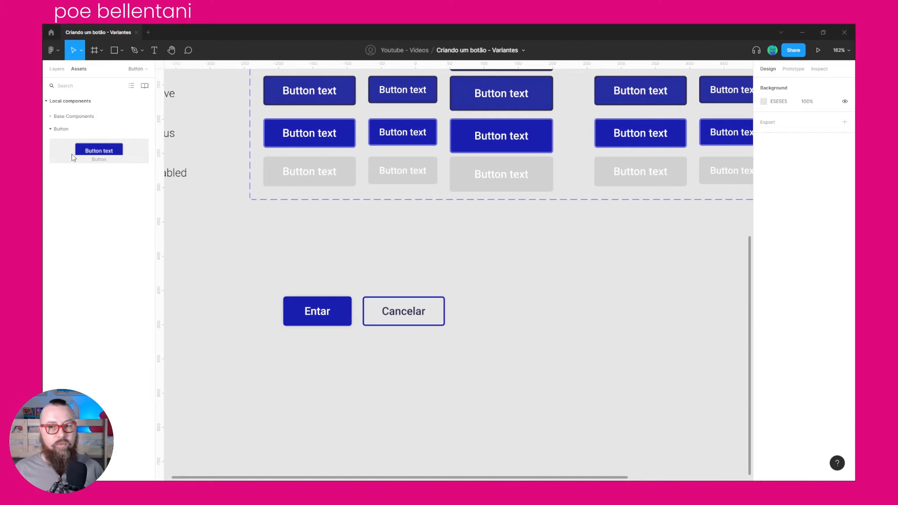
ctrl+scroll(375, 226, down, 5)
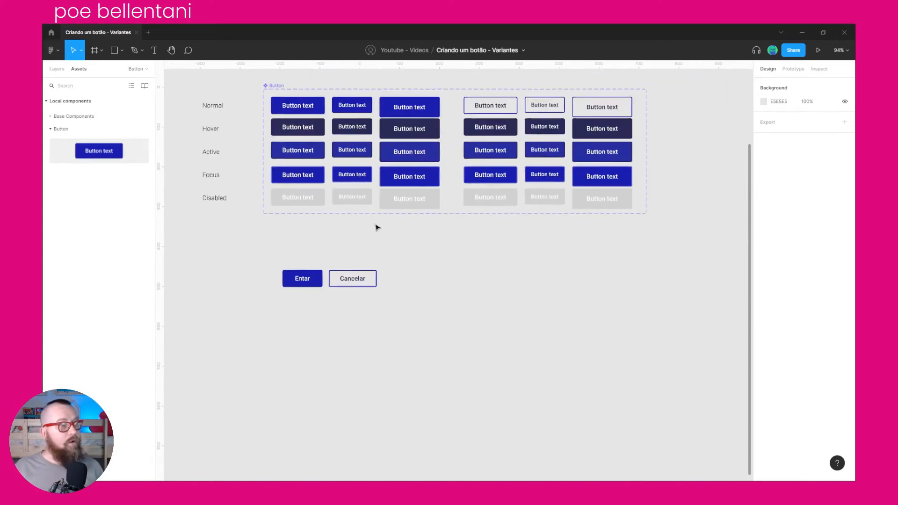
ctrl+scroll(378, 228, down, 2)
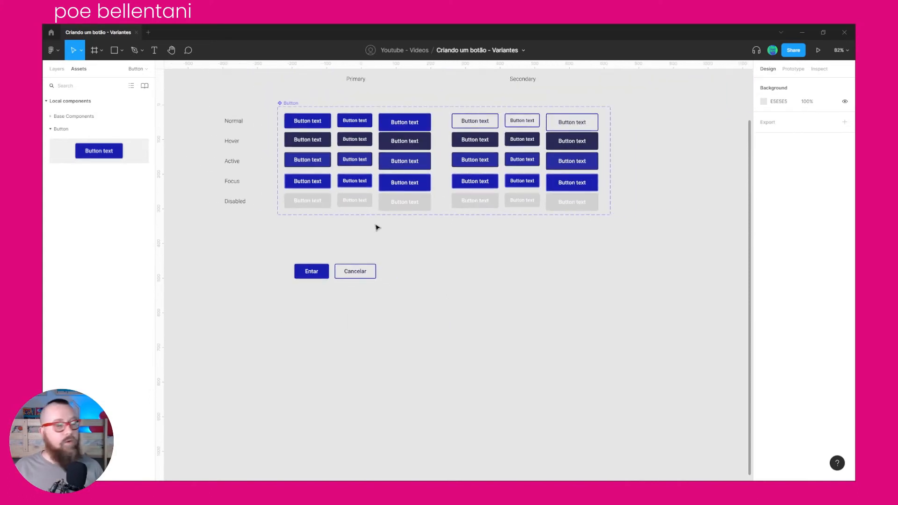
Rename the Button component set as Button / Unificado
click(290, 103)
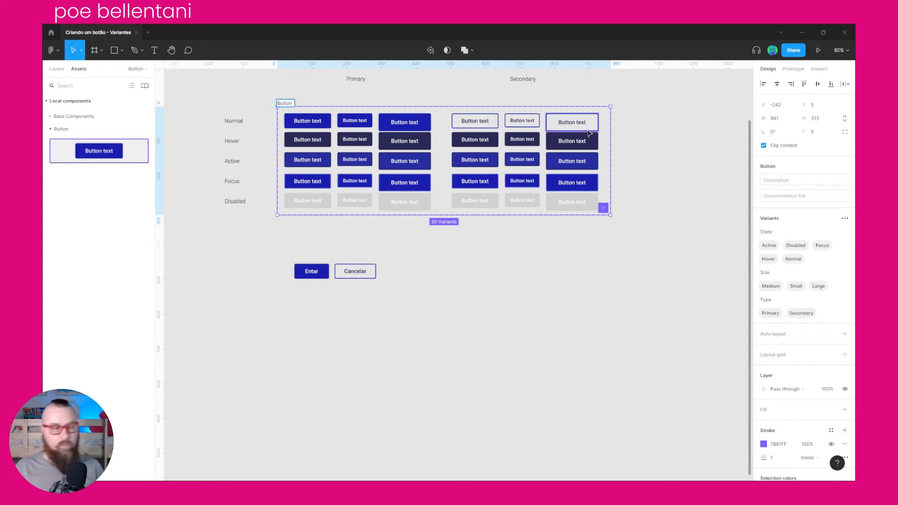
text(do)
key(Return)
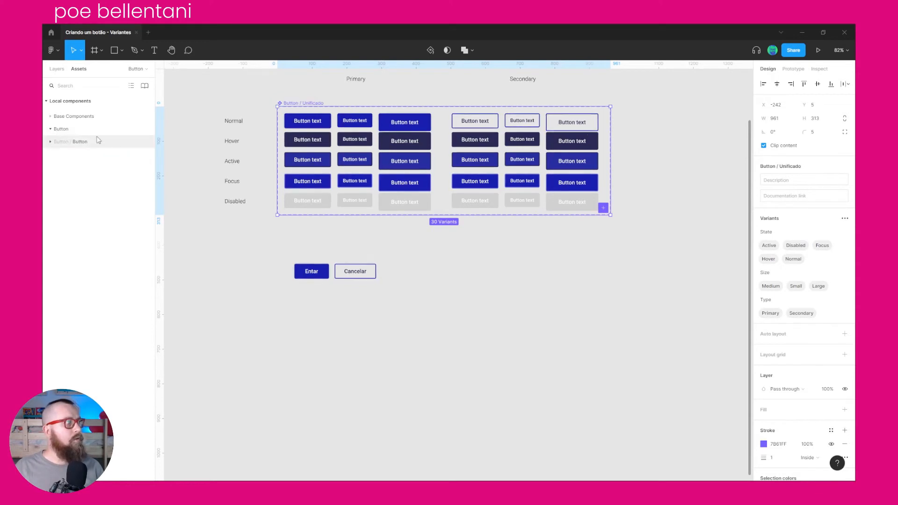
key(Escape)
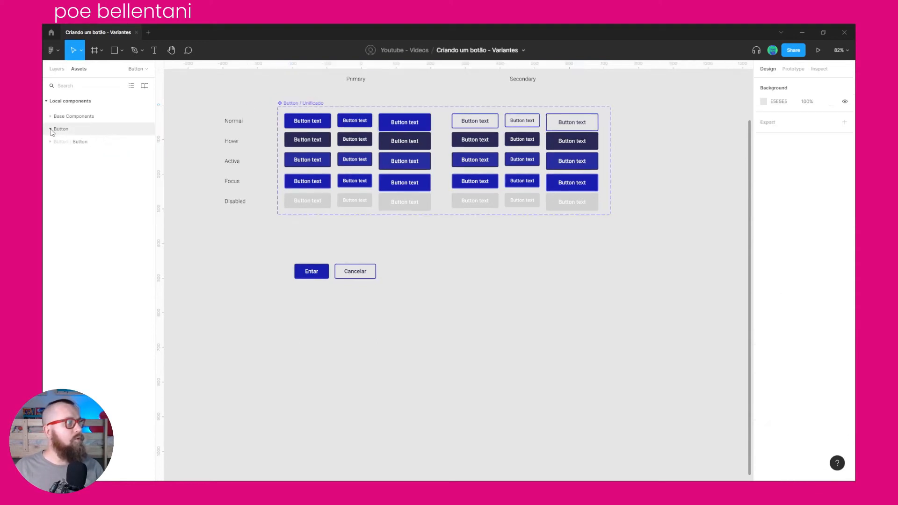
click(51, 141)
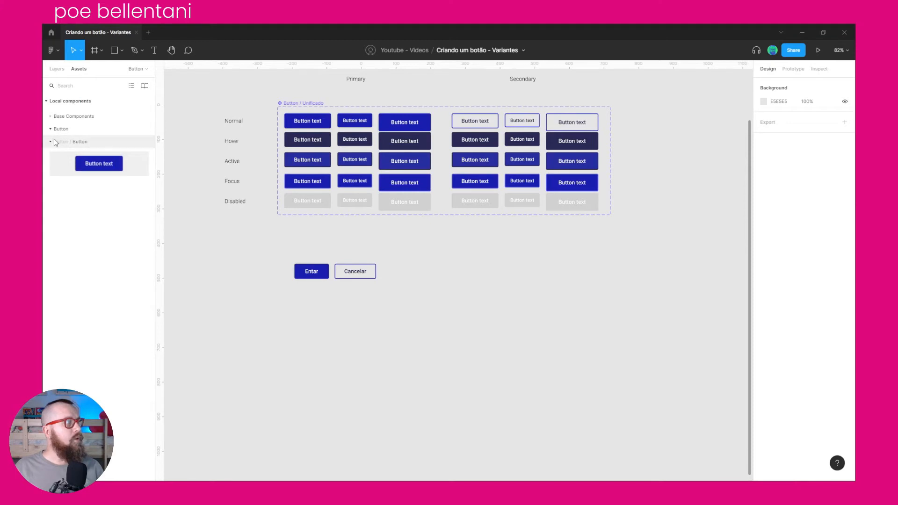
click(51, 142)
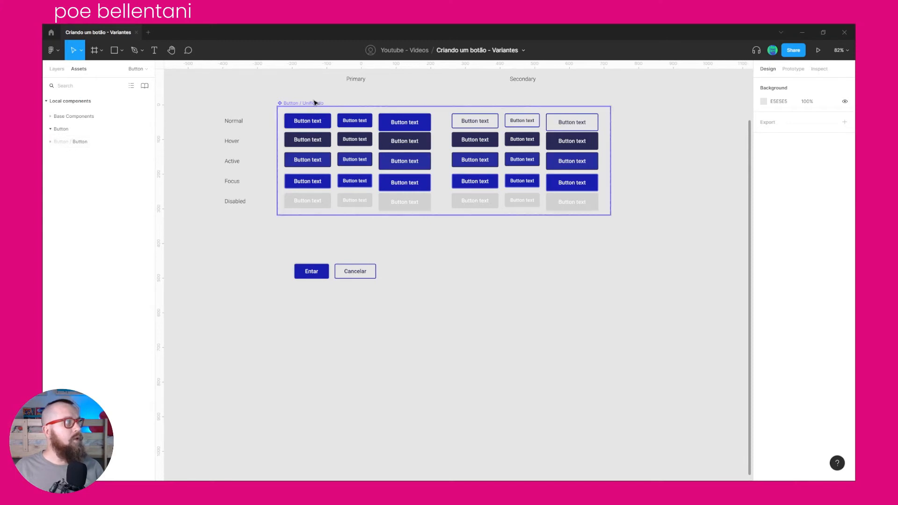
Delete the Entar and Cancelar button instances below the component set
click(357, 270)
shift+click(324, 275)
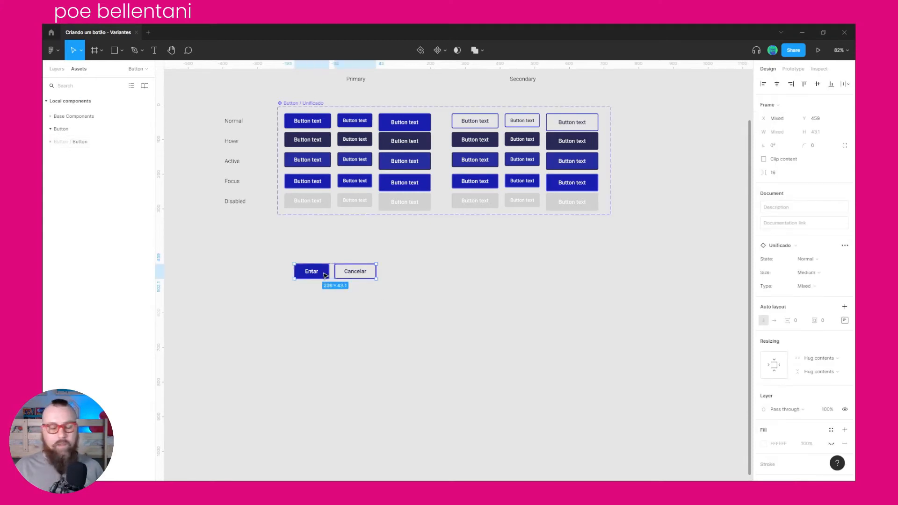
key(Delete)
click(303, 109)
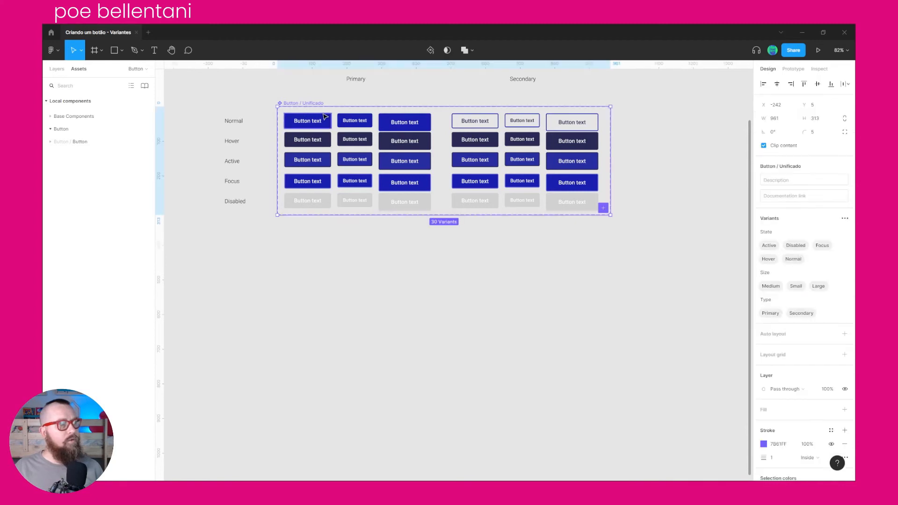
drag(302, 139, 301, 292)
right_click(303, 292)
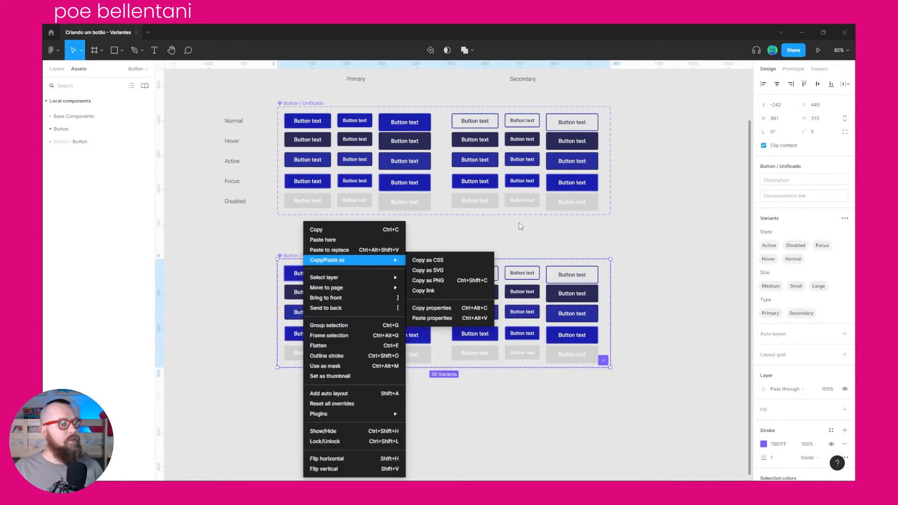
key(Escape)
key(ctrl+z)
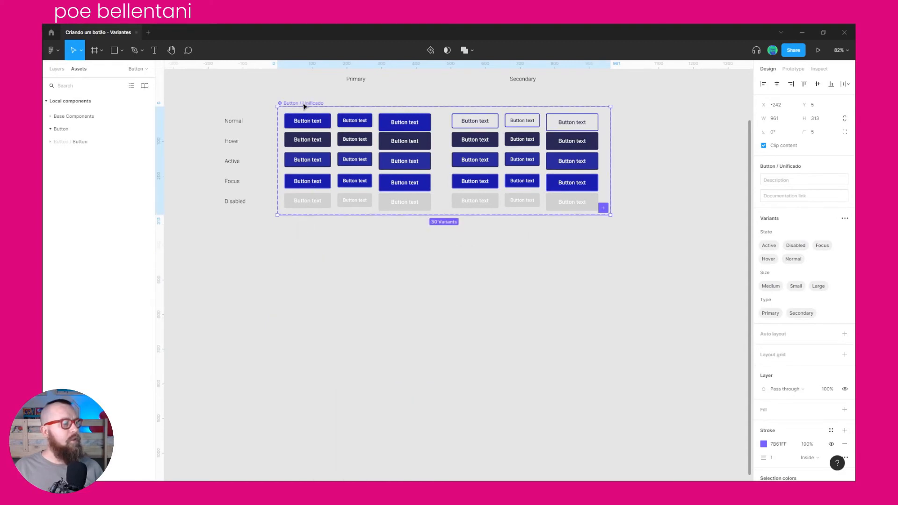
click(304, 121)
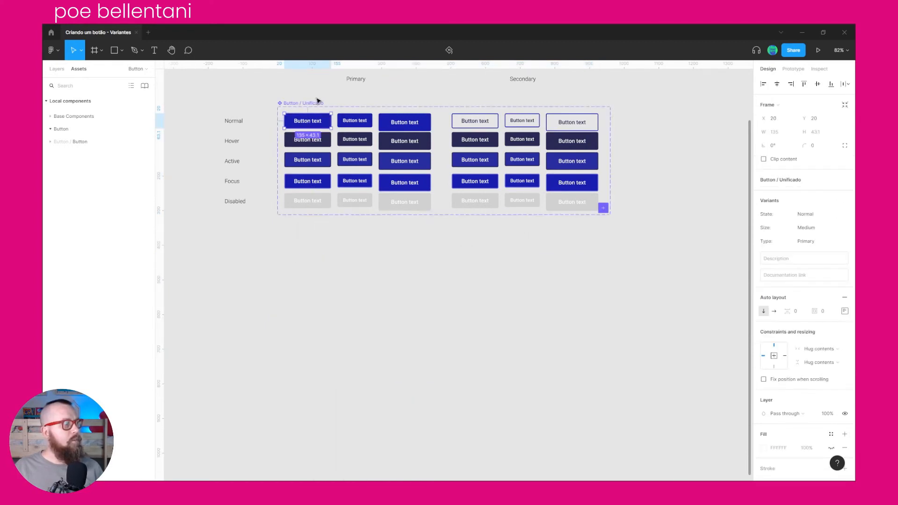
click(317, 99)
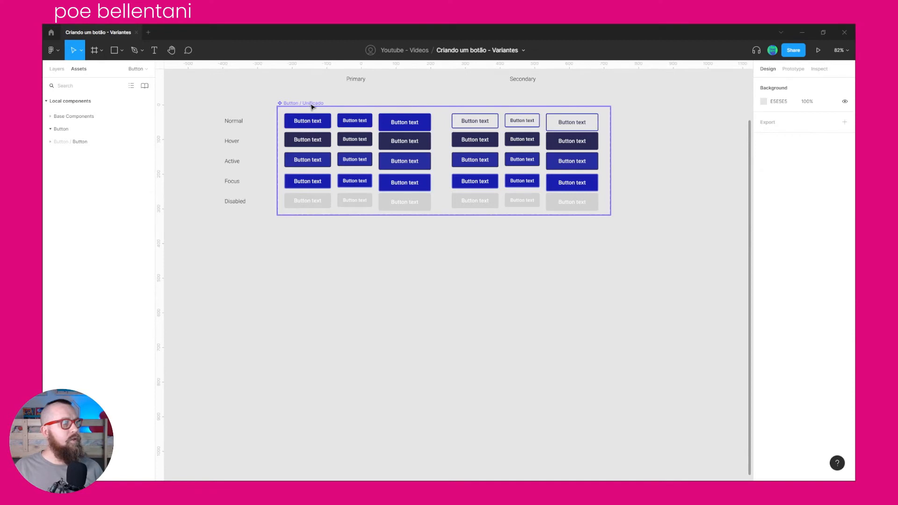
drag(464, 111, 574, 218)
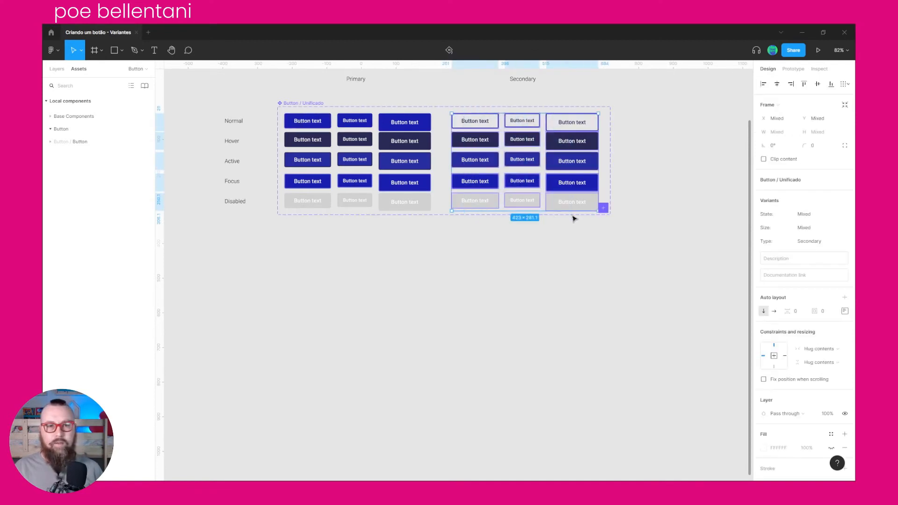
Duplicate the Button / Unificado component set directly below the original, at about Y 463
drag(291, 105, 300, 263)
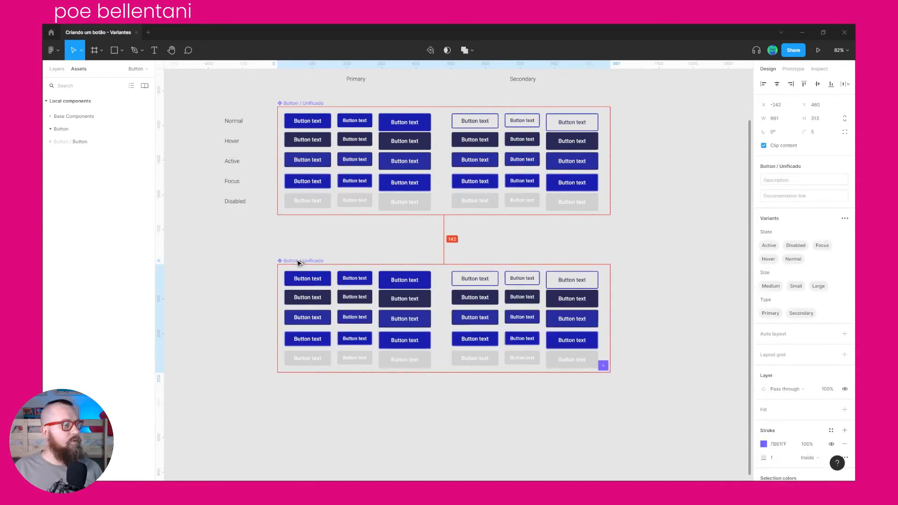
click(321, 198)
click(422, 264)
Rename the duplicated component set as Button
click(309, 262)
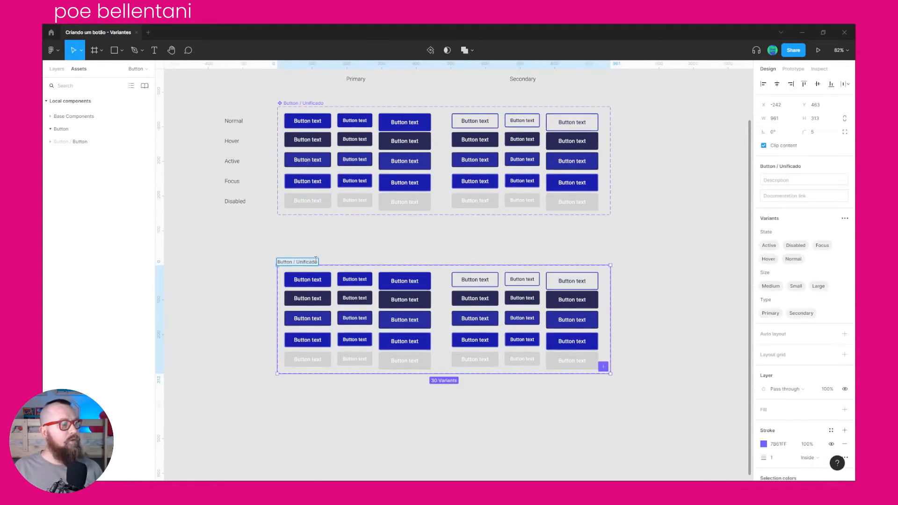
key(BackSpace)
key(BackSpace)
key(BackSpace)
key(BackSpace)
key(BackSpace)
key(BackSpace)
key(BackSpace)
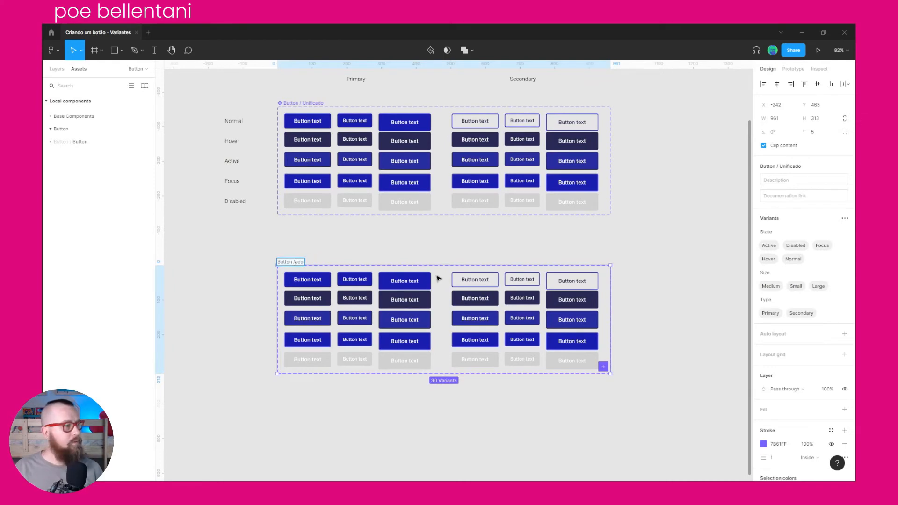
key(Delete)
key(Delete)
key(Delete)
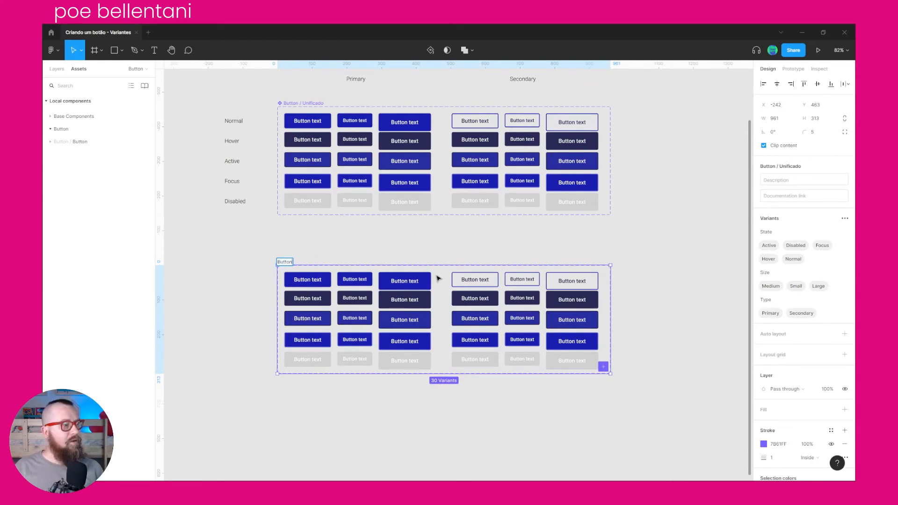
key(Return)
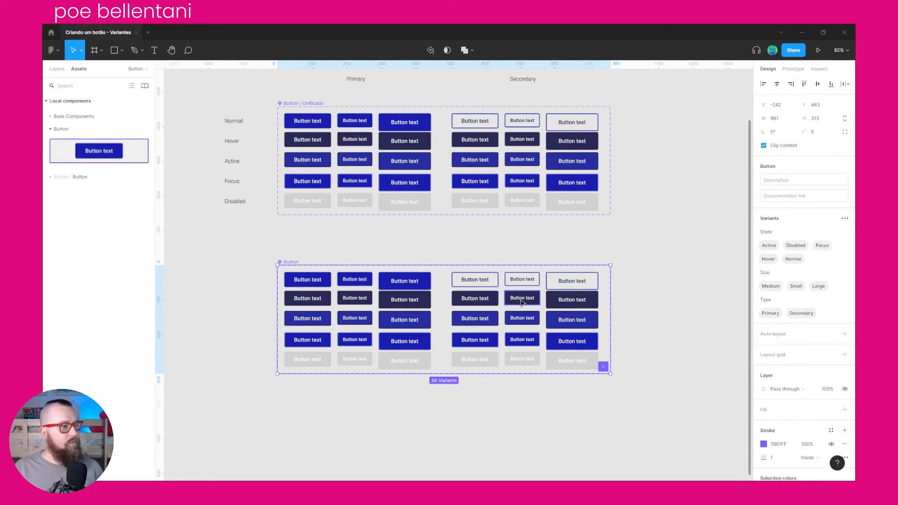
Duplicate the Button component set below itself and rename the upper of the two as Button / Primary
scroll(315, 243, down, 2)
drag(294, 223, 294, 349)
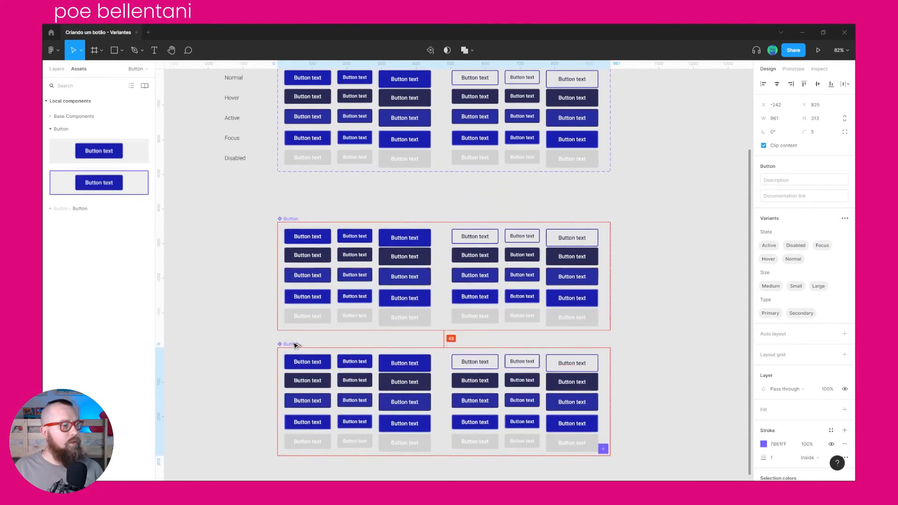
double_click(291, 218)
text(/ Primary)
key(Return)
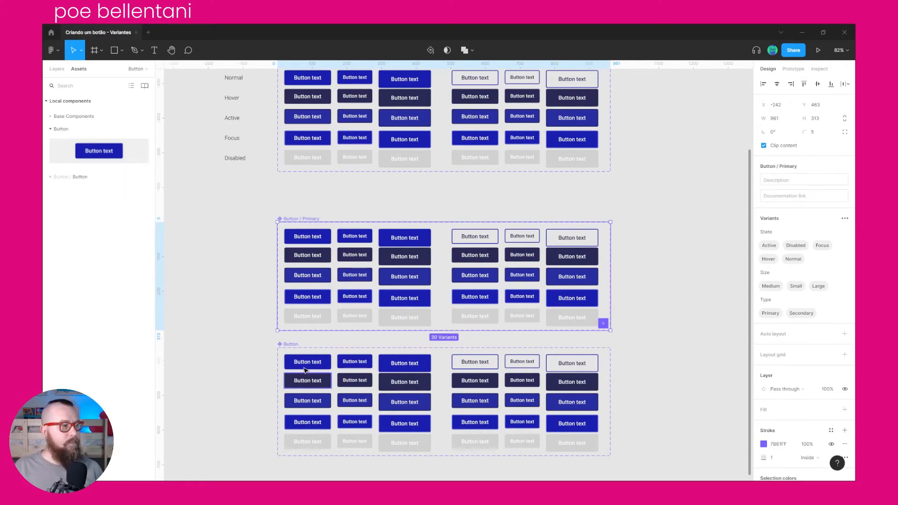
Rename the lowest component set as Button / Secondary
click(293, 345)
double_click(293, 343)
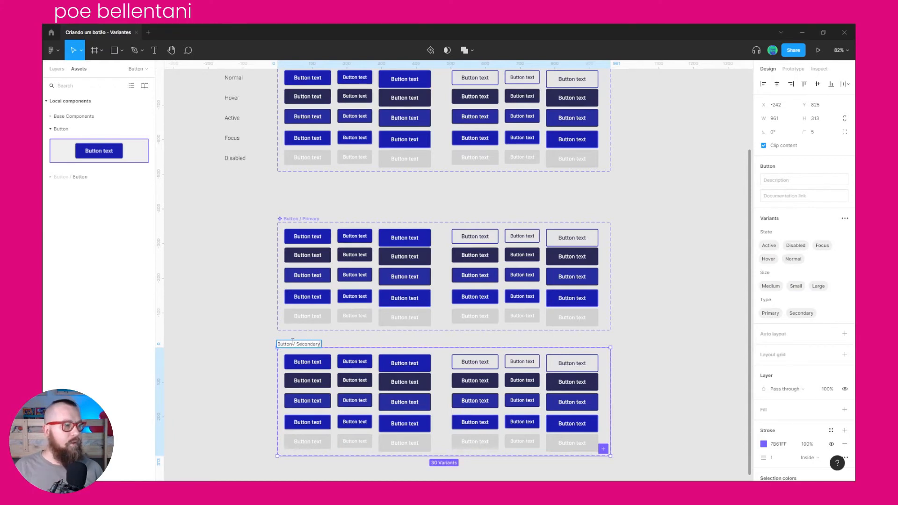
click(662, 301)
scroll(423, 226, down, 3)
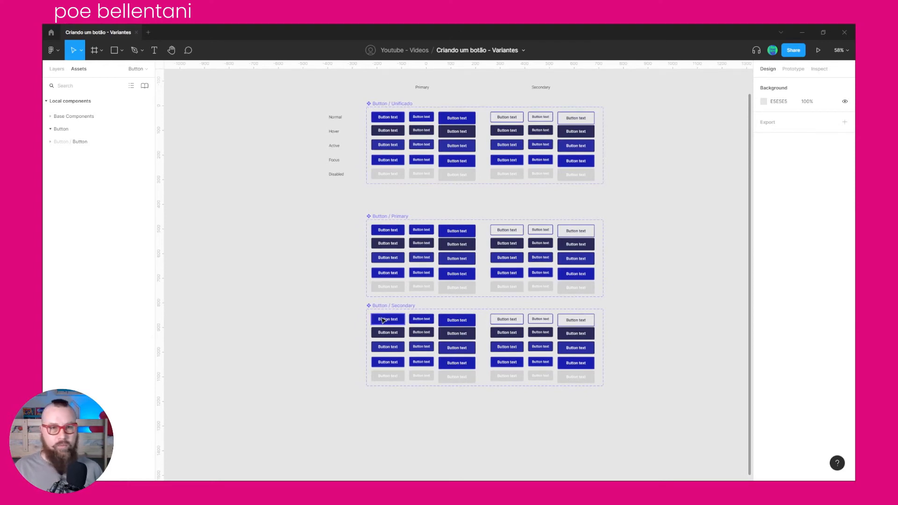
scroll(587, 353, down, 1)
ctrl+scroll(377, 281, up, 3)
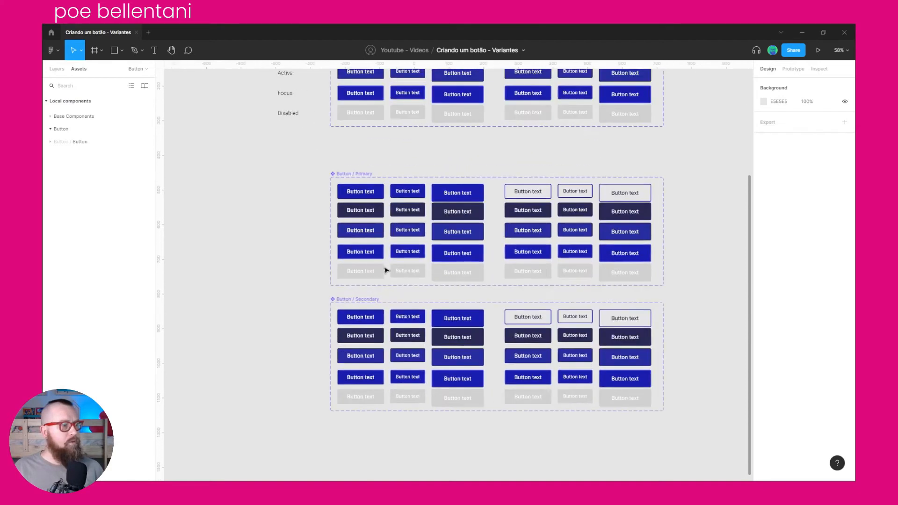
drag(293, 180, 452, 284)
key(Delete)
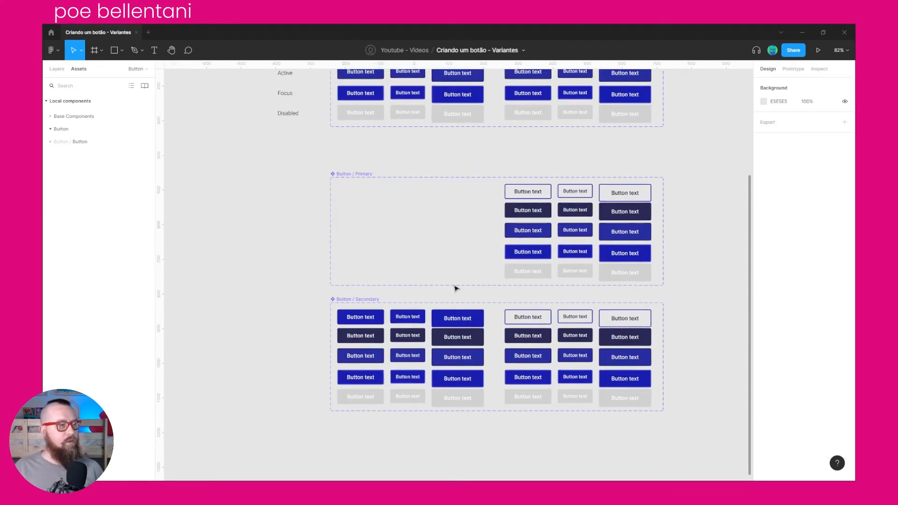
key(ctrl+z)
key(Escape)
Delete the Secondary variants from Button / Primary and the Primary variants from Button / Secondary
drag(699, 159, 525, 279)
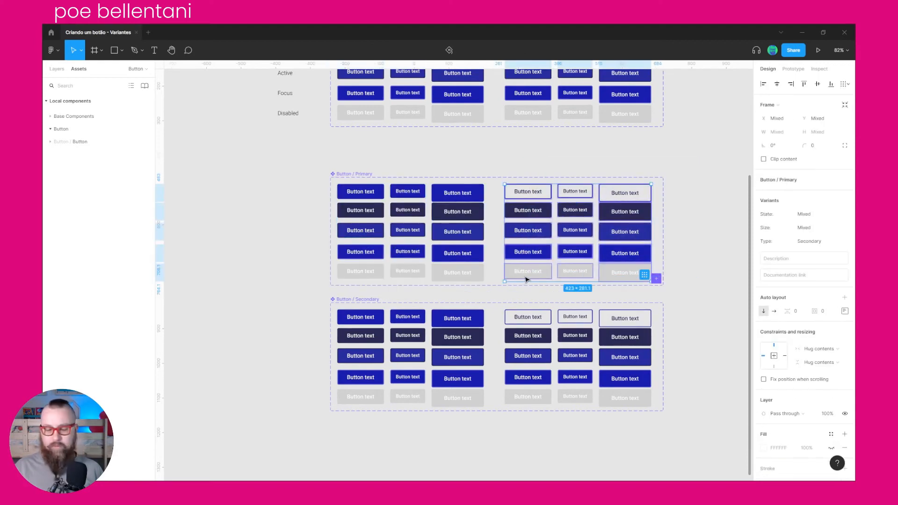
key(Delete)
drag(324, 442, 472, 322)
key(Delete)
Move the remaining Button / Secondary variants to the set's left edge and narrow both new component sets to about 477 wide
drag(680, 418, 355, 315)
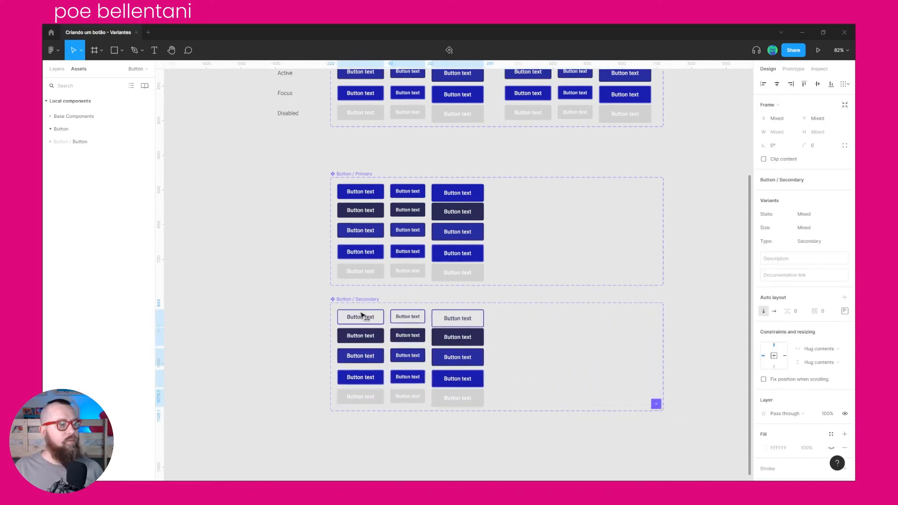
click(627, 222)
shift+click(662, 307)
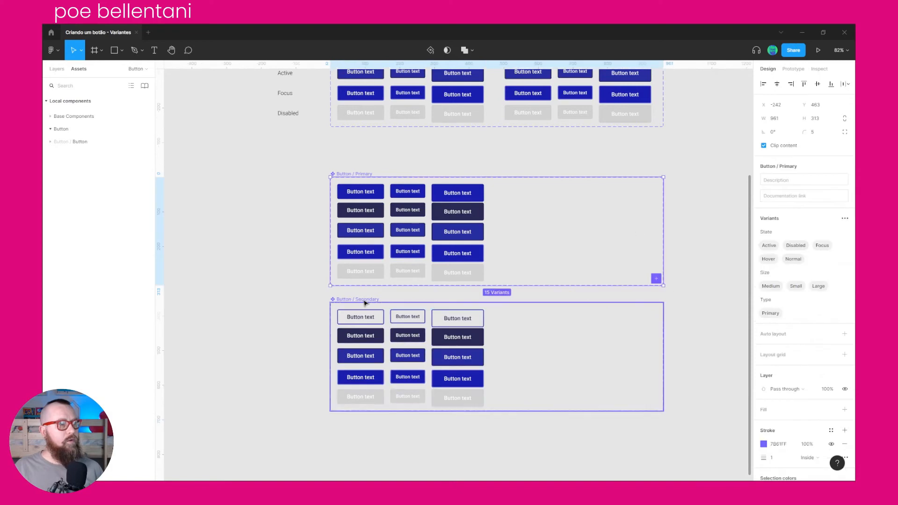
drag(662, 294, 494, 286)
click(531, 223)
drag(531, 222, 516, 246)
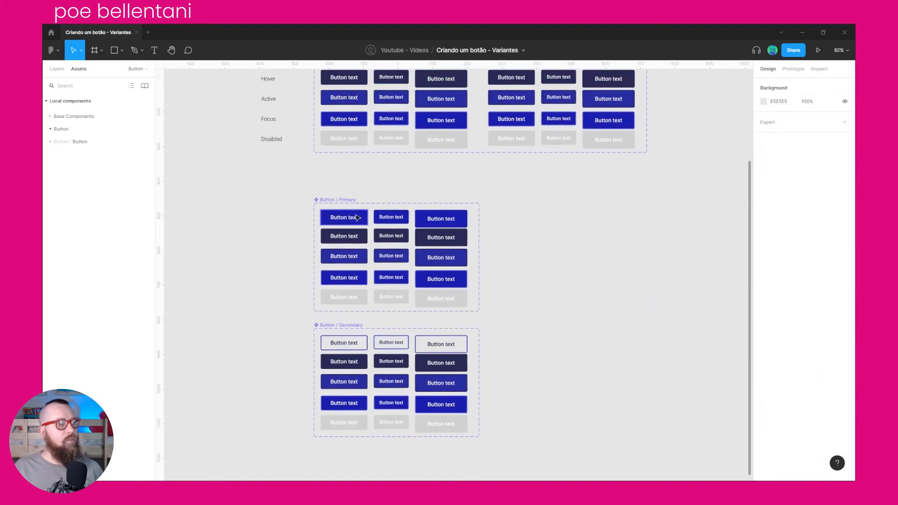
Copy the Normal, Hover, Active, Focus and Disabled labels beside the rows of both Button / Primary and Button / Secondary
scroll(448, 225, up, 3)
drag(265, 93, 319, 268)
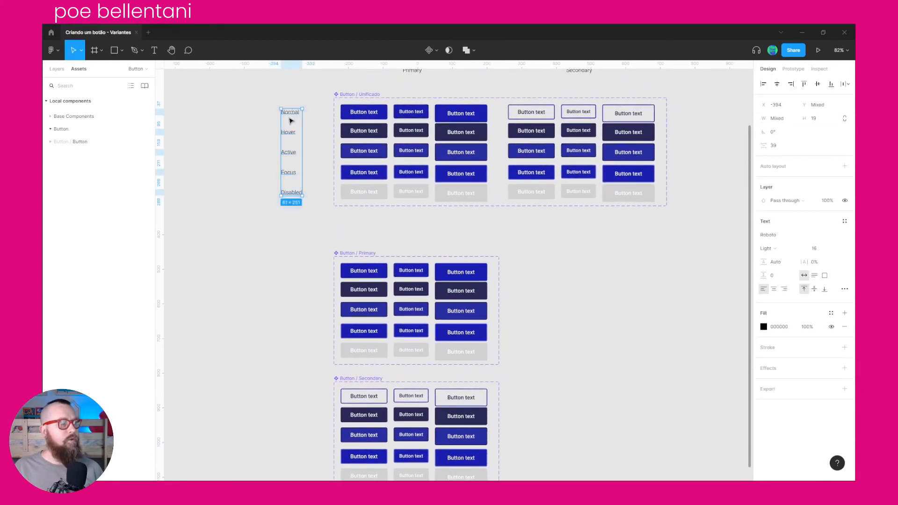
drag(289, 138, 294, 291)
scroll(499, 226, down, 3)
scroll(498, 226, left, 2)
drag(357, 196, 348, 321)
click(612, 249)
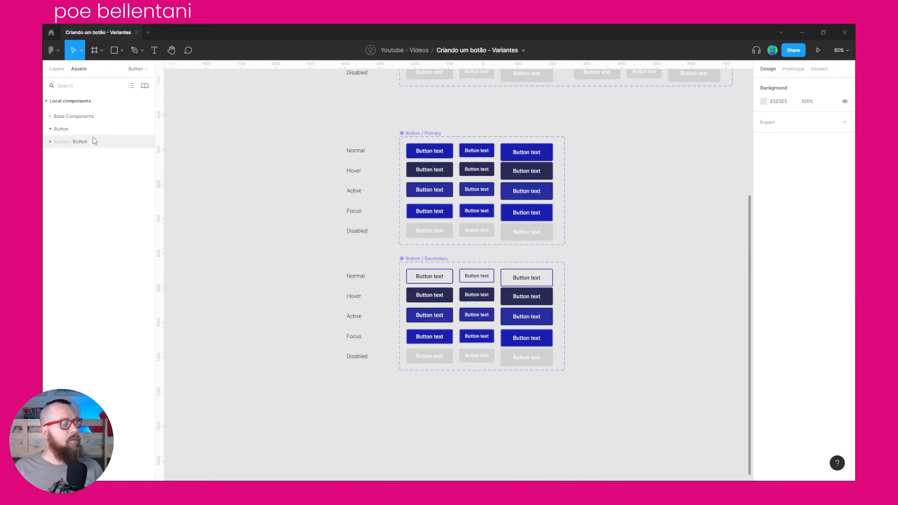
Expand the Button / Button group in the local components and examine how Button / Secondary is listed
click(50, 141)
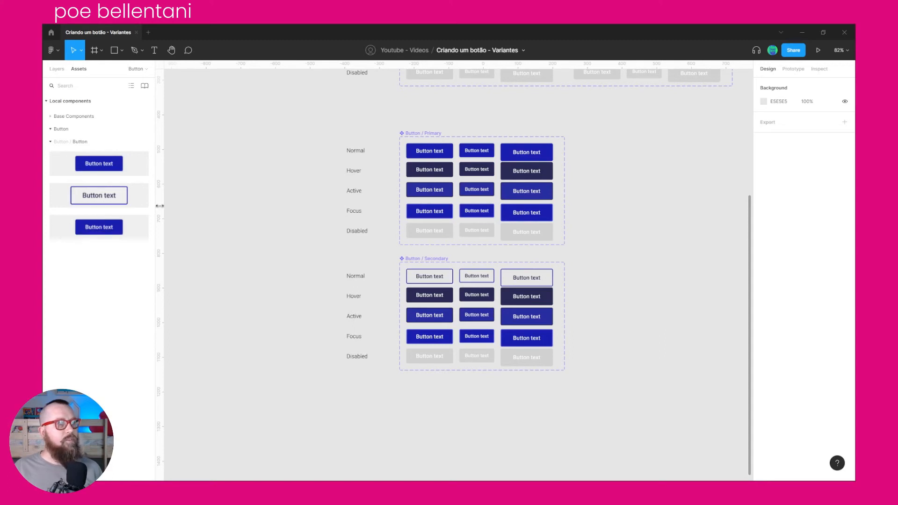
click(435, 259)
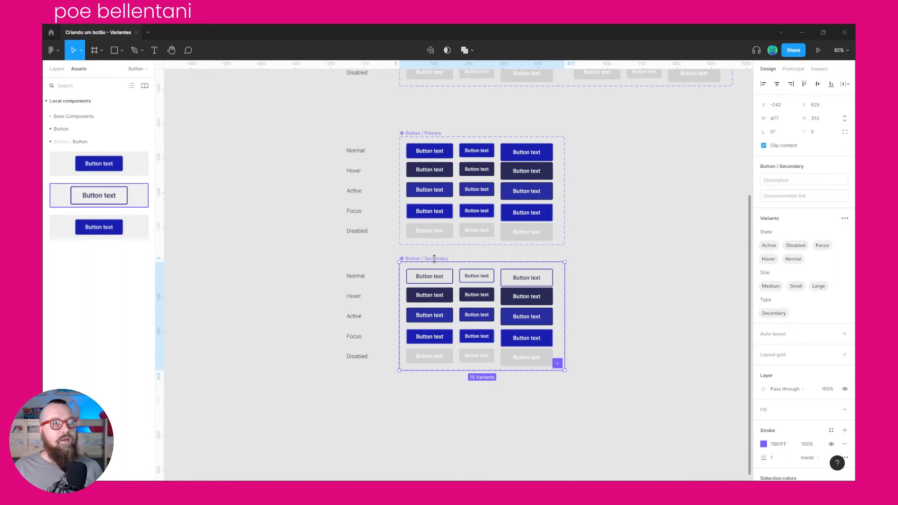
click(283, 264)
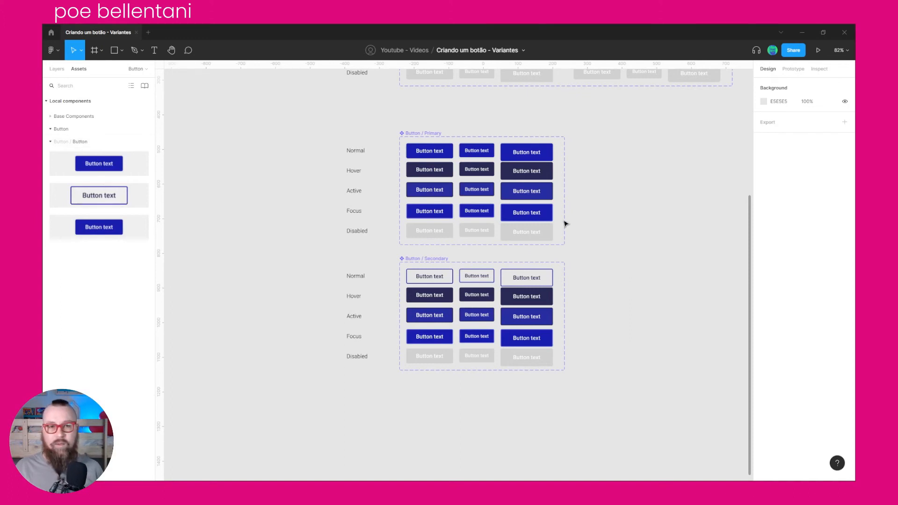
Show the page's layers and delete the Button / Unificado component set together with its state and type labels
scroll(587, 221, down, 5)
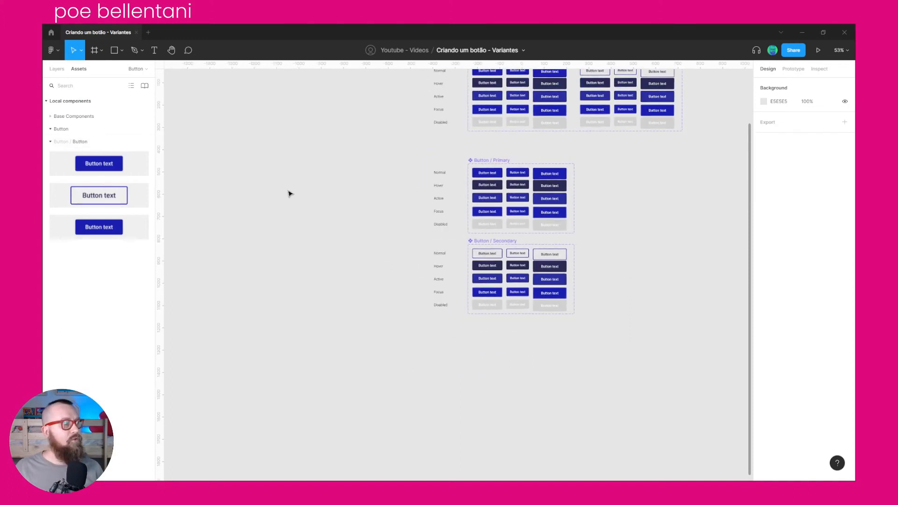
click(57, 70)
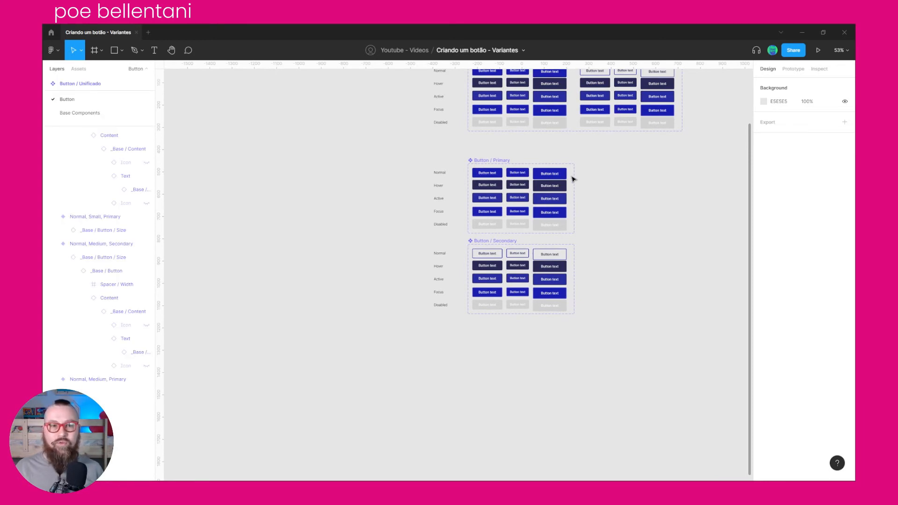
drag(650, 189, 598, 254)
drag(340, 98, 672, 218)
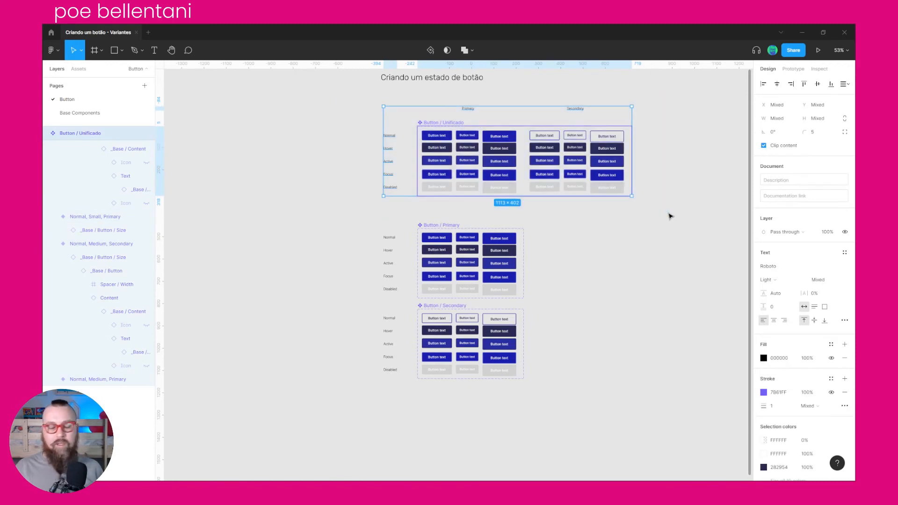
key(Delete)
Move the Button / Primary and Button / Secondary sets with their labels up into the empty space below the heading
drag(612, 192, 348, 408)
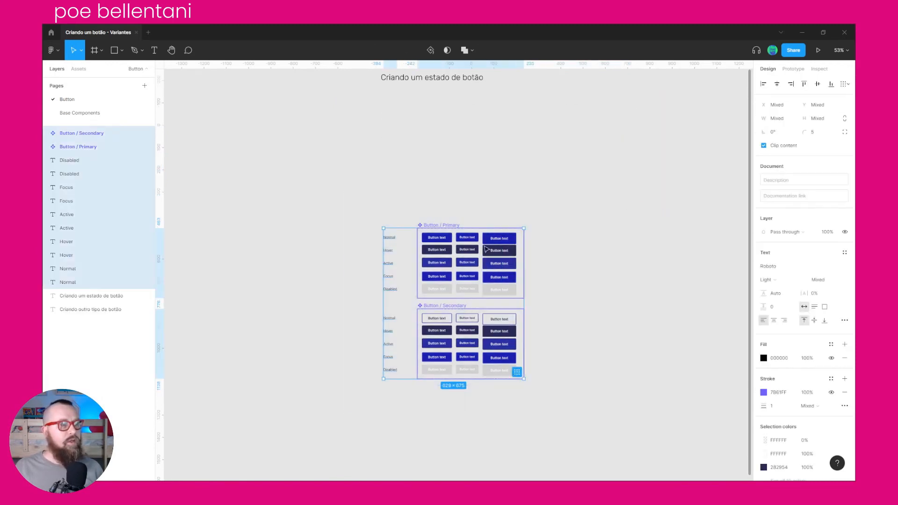
drag(450, 224, 445, 129)
ctrl+scroll(537, 156, up, 4)
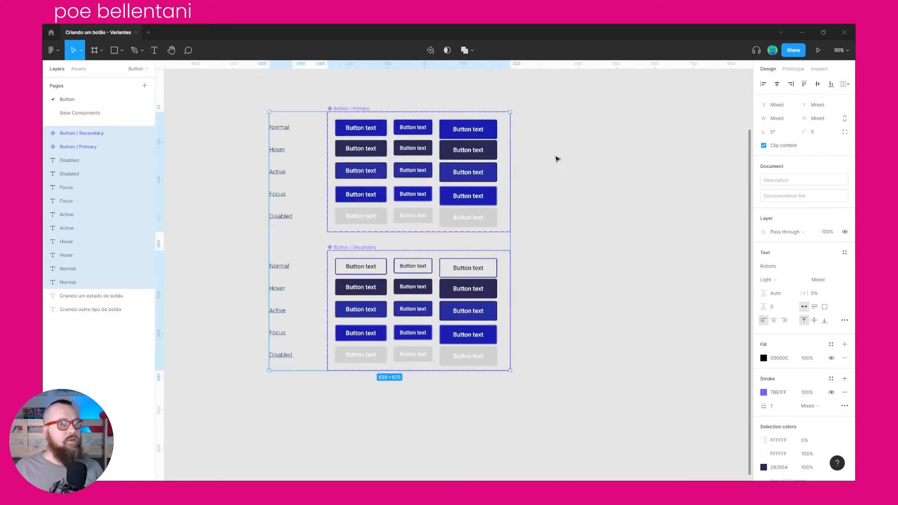
click(595, 166)
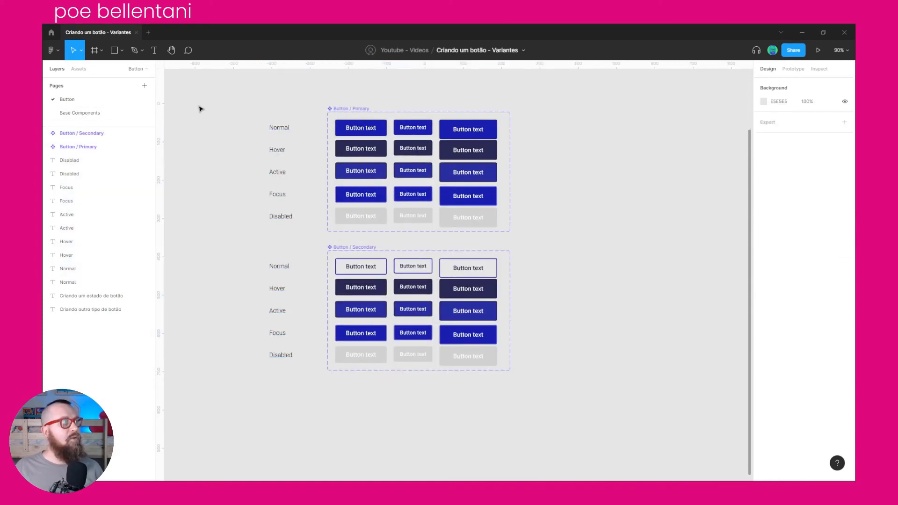
double_click(80, 102)
click(81, 101)
key(Return)
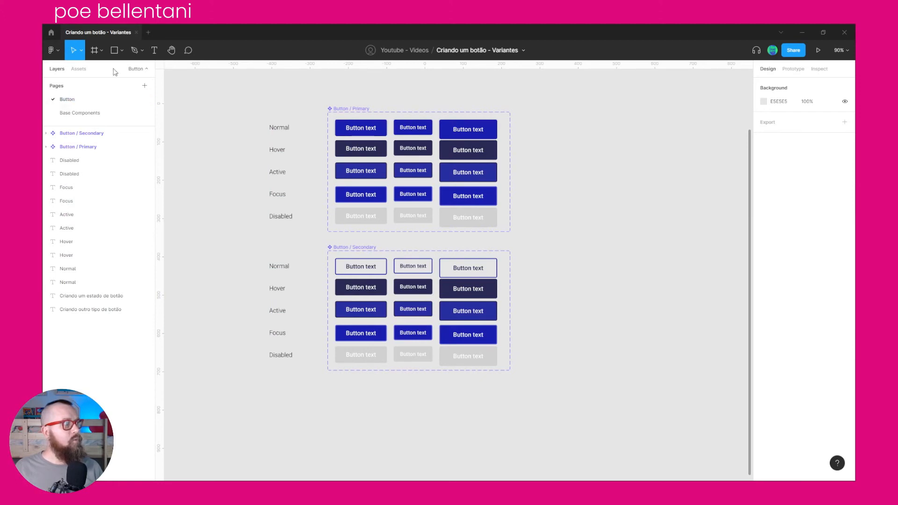
Place one instance each of Button / Secondary and Button / Primary from the local components in the empty space beside the sets
click(78, 69)
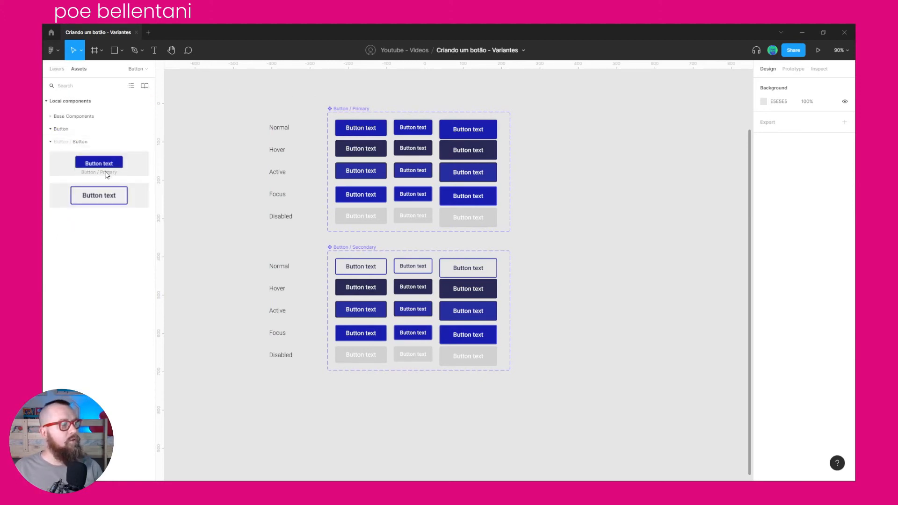
drag(108, 199, 660, 253)
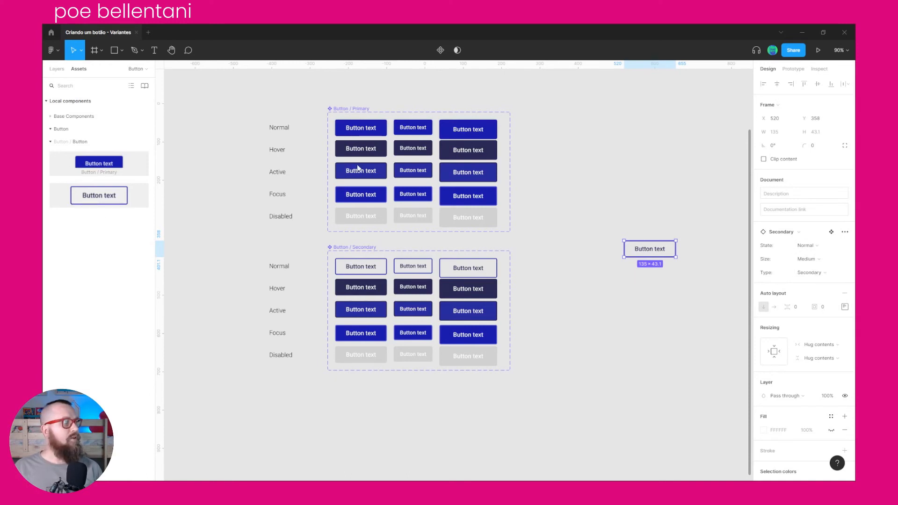
drag(99, 165, 643, 180)
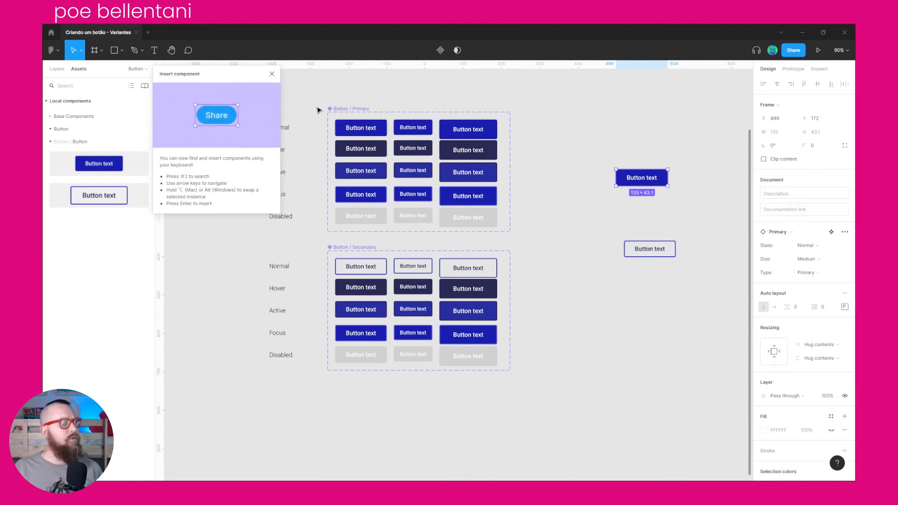
click(272, 74)
Remove the Type property from both the Button / Primary and Button / Secondary component sets
click(352, 109)
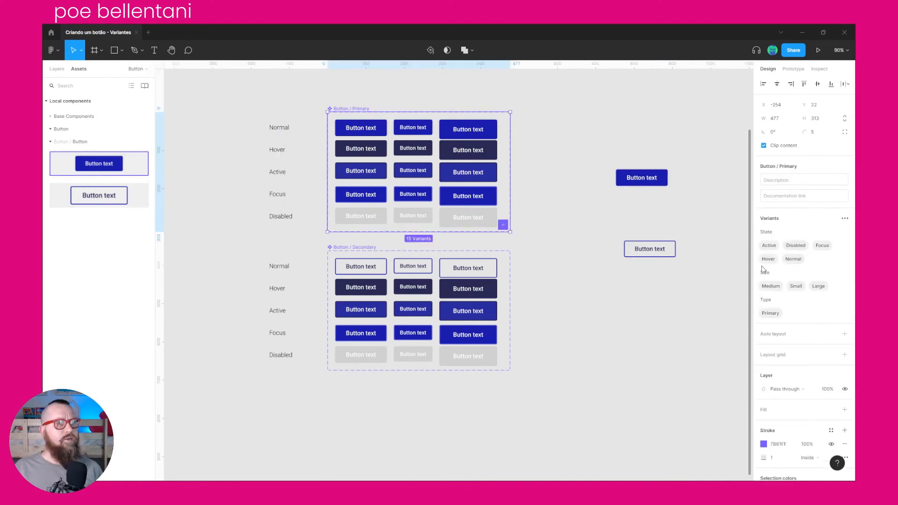
click(844, 303)
click(349, 247)
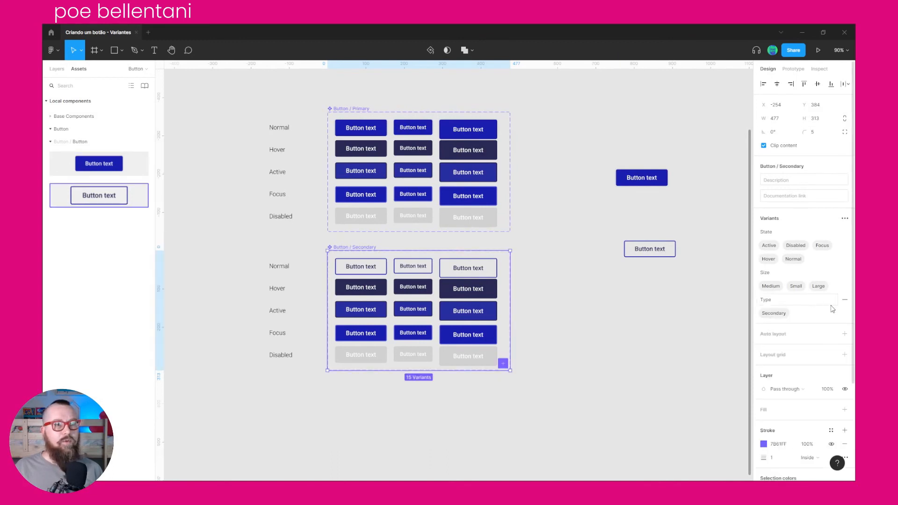
click(842, 302)
Move the Primary and Secondary button instances side by side next to the Button / Secondary set, and delete the Secondary instance
drag(638, 176, 632, 280)
drag(673, 256, 718, 292)
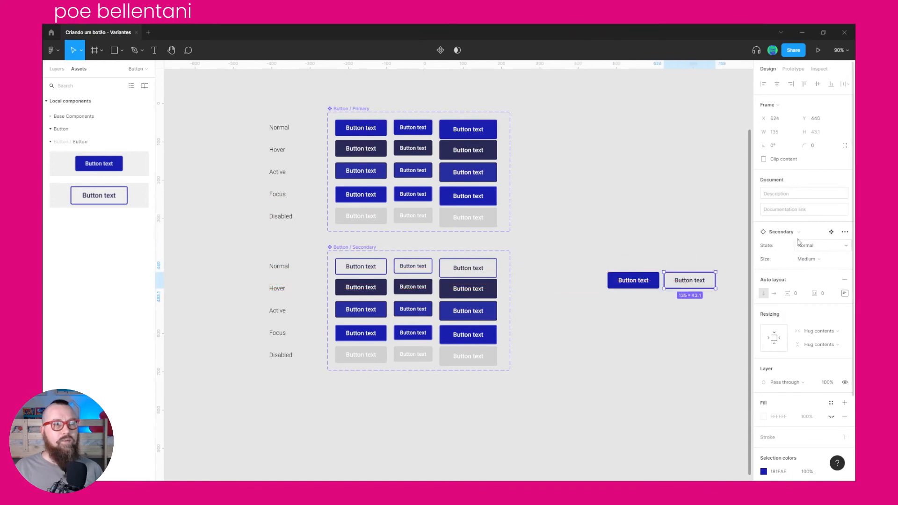
key(shift+Tab)
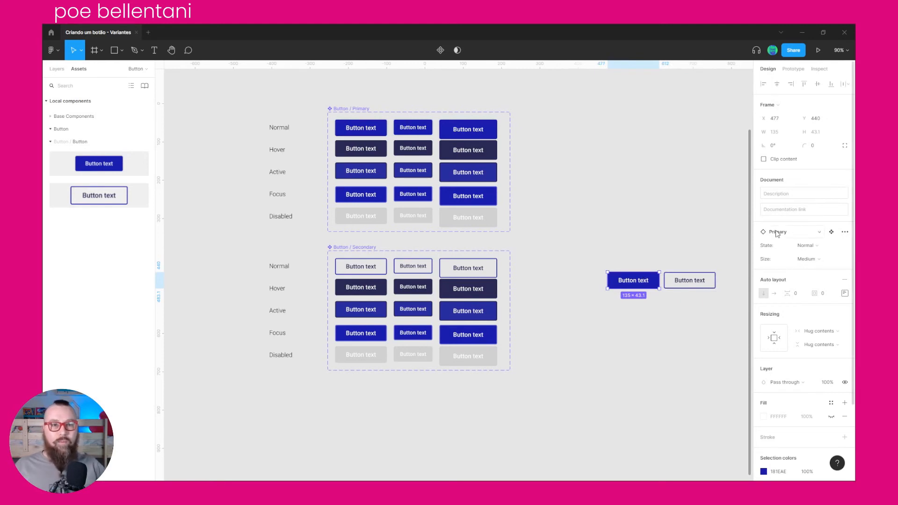
click(678, 273)
key(Delete)
Change the text of the remaining Primary button instance to "Entrar" and select the instance
key(t)
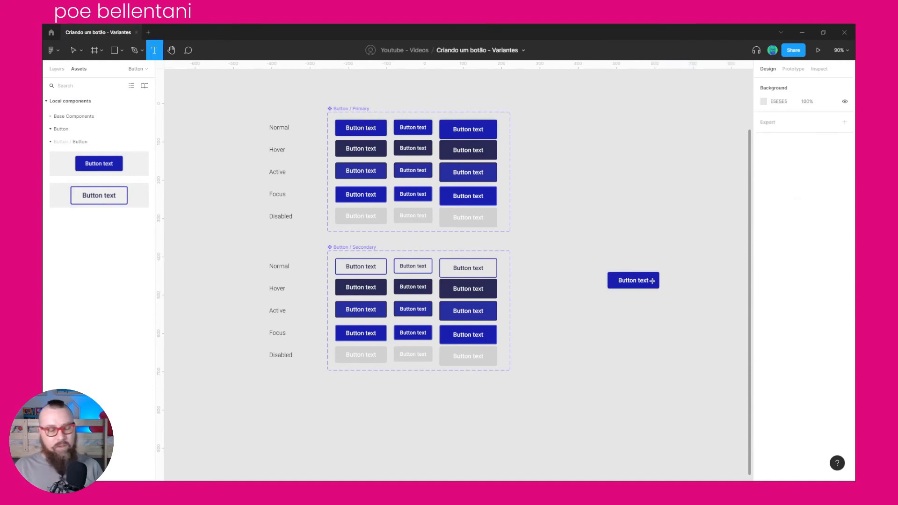
double_click(639, 282)
triple_click(639, 283)
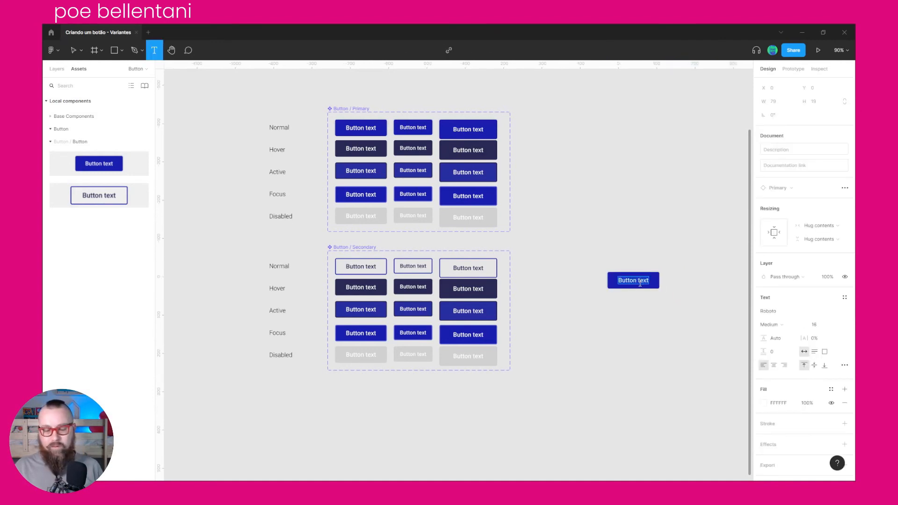
text(Entrar)
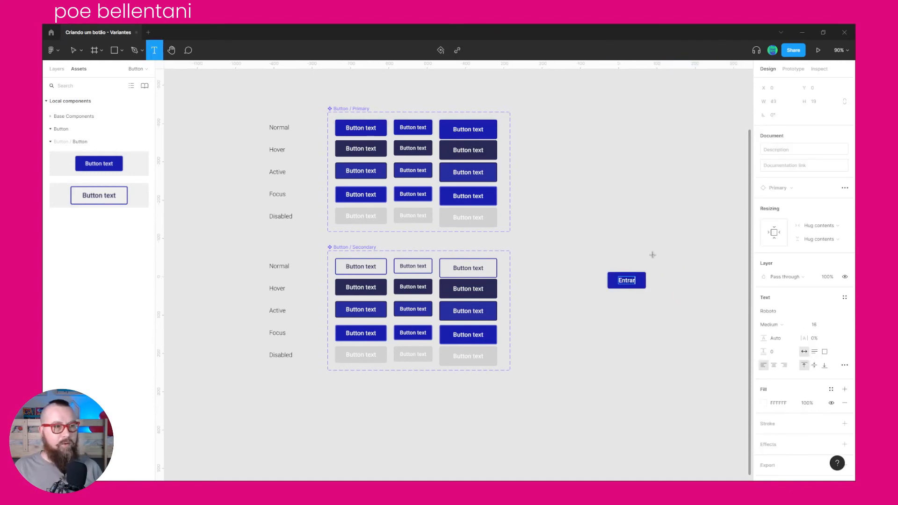
key(Escape)
click(687, 286)
click(621, 288)
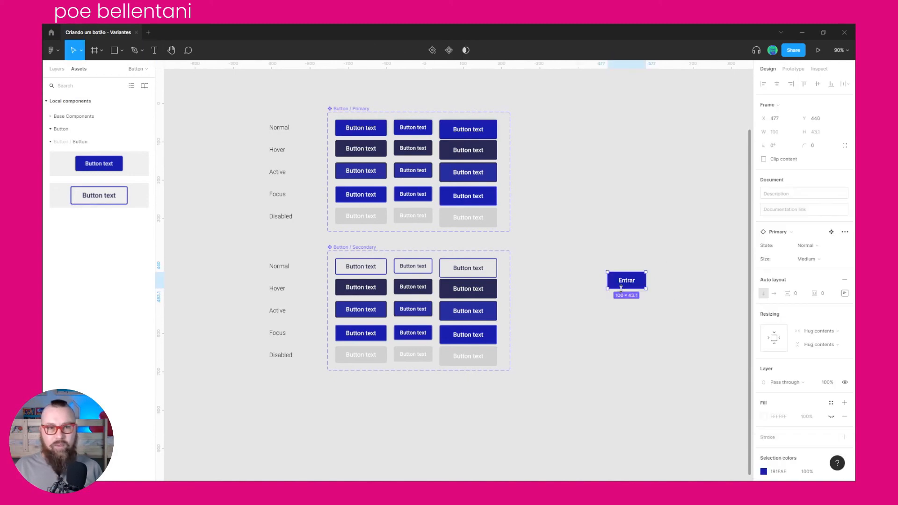
Swap the "Entrar" button instance from the Primary to the Secondary component
scroll(607, 283, up, 6)
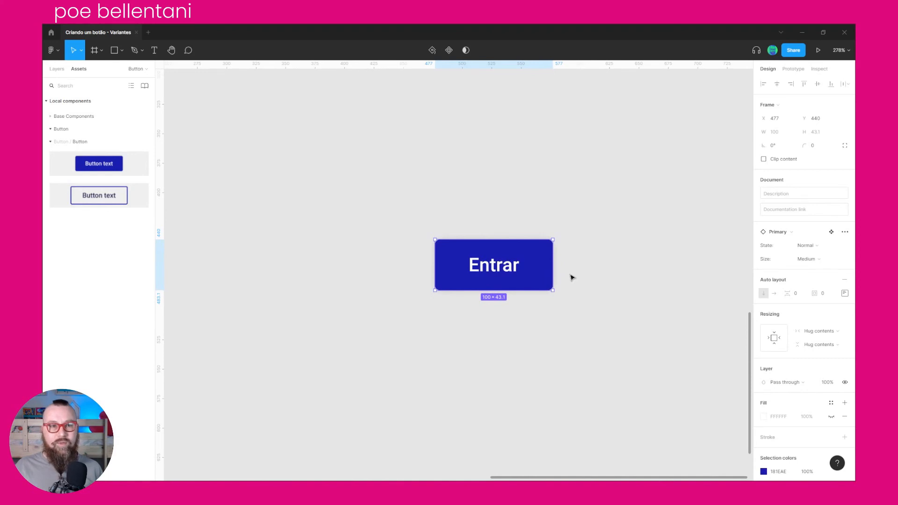
click(782, 233)
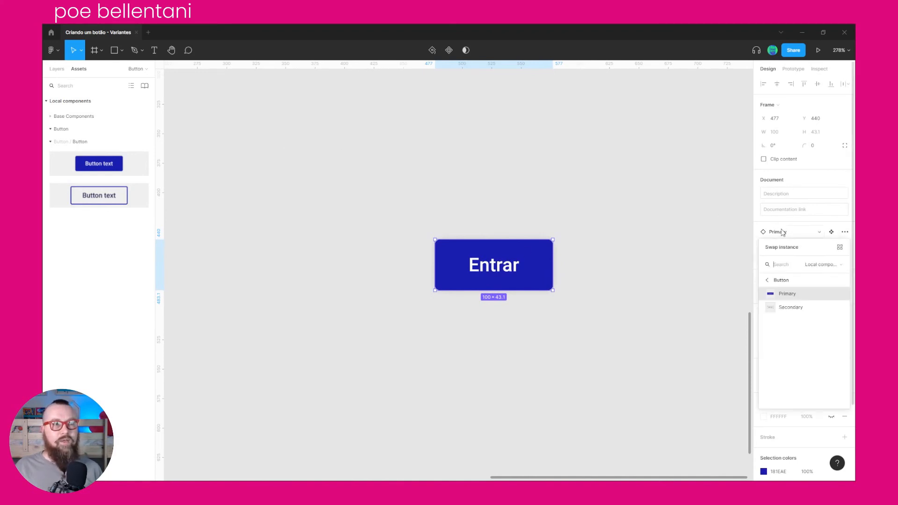
click(795, 308)
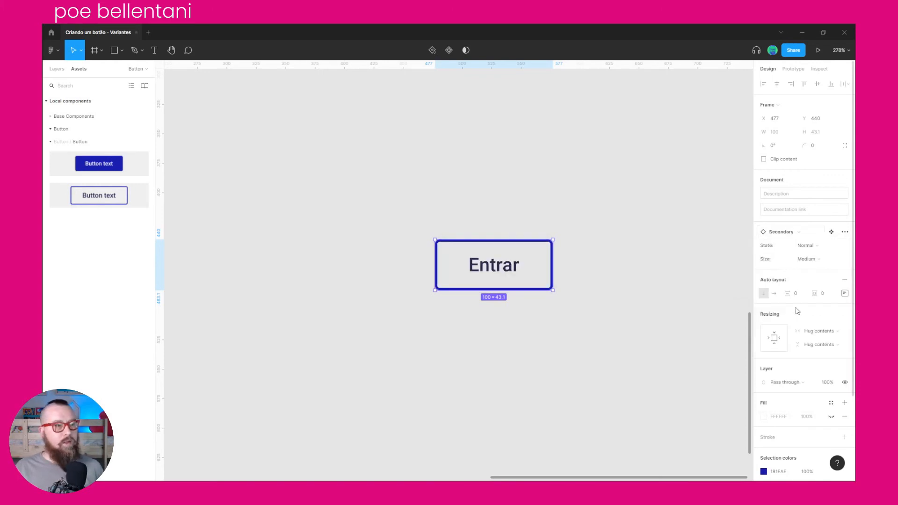
click(544, 214)
click(465, 275)
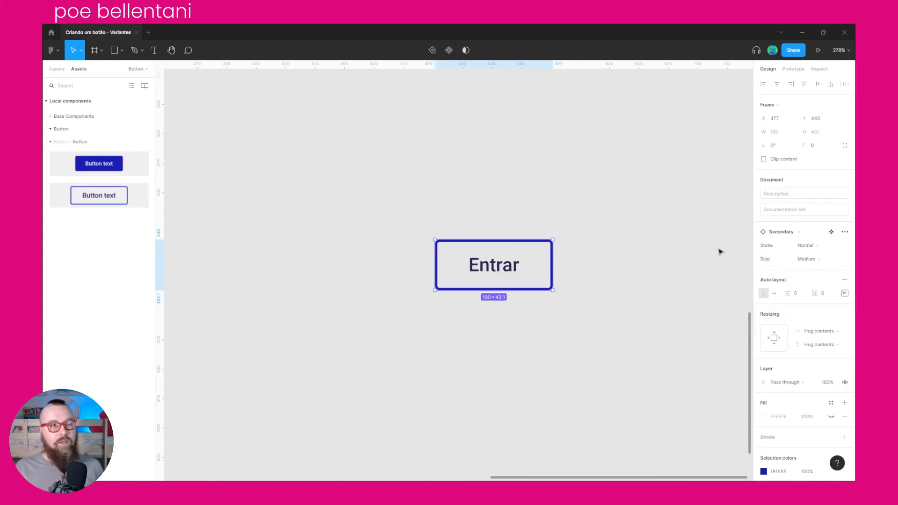